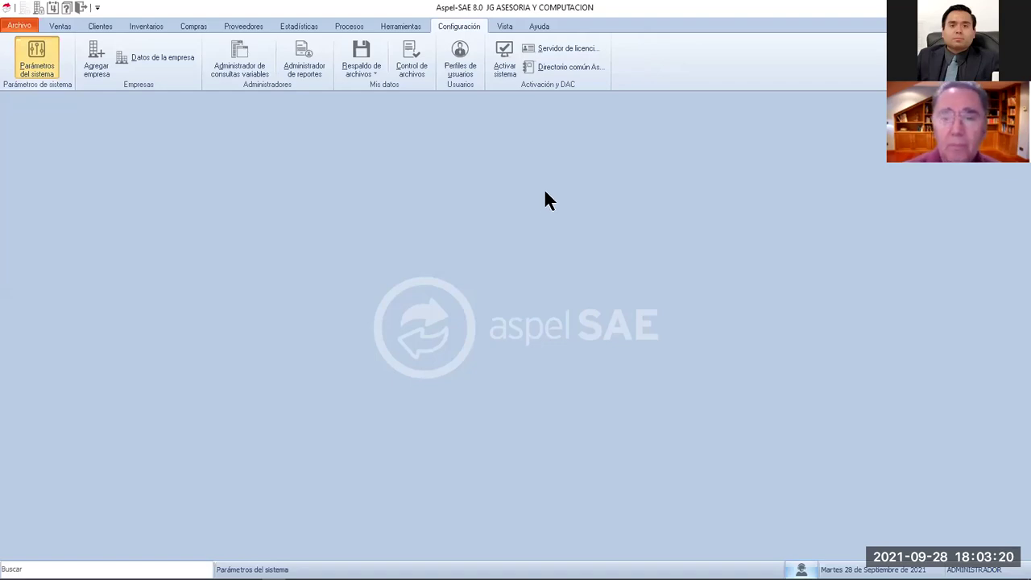
pyautogui.press('super+d')
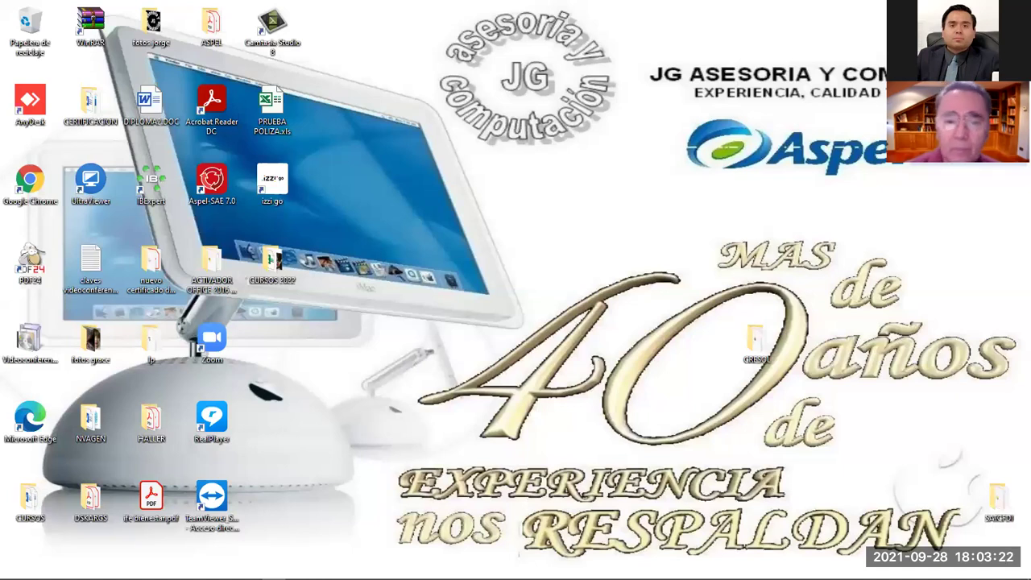
pyautogui.press('super+d')
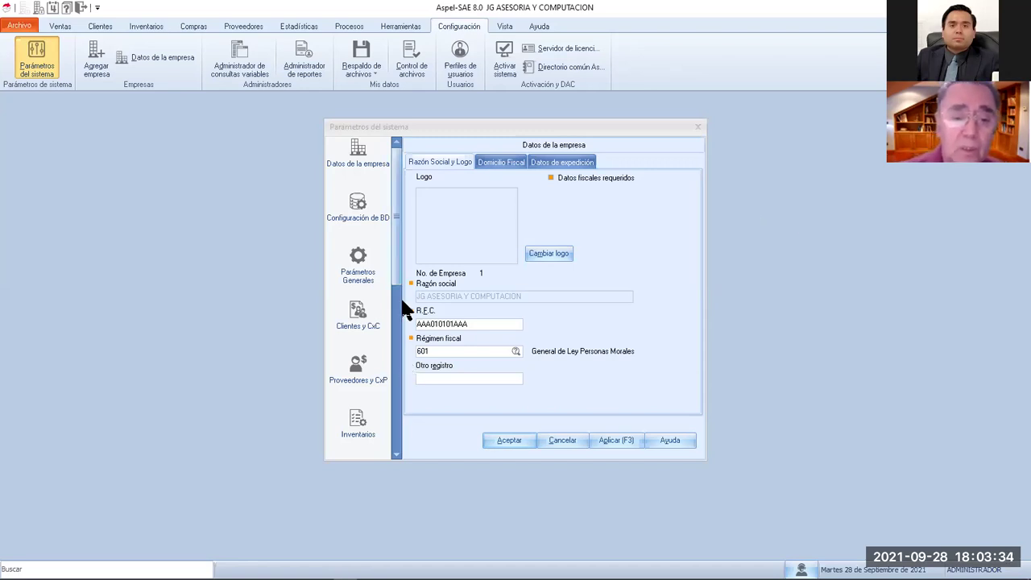
# Step: Review the Inventarios system parameters, covering the general settings and the entry and exit concept options for transfers
pyautogui.scroll(-2, 361, 322)
pyautogui.click(358, 320)
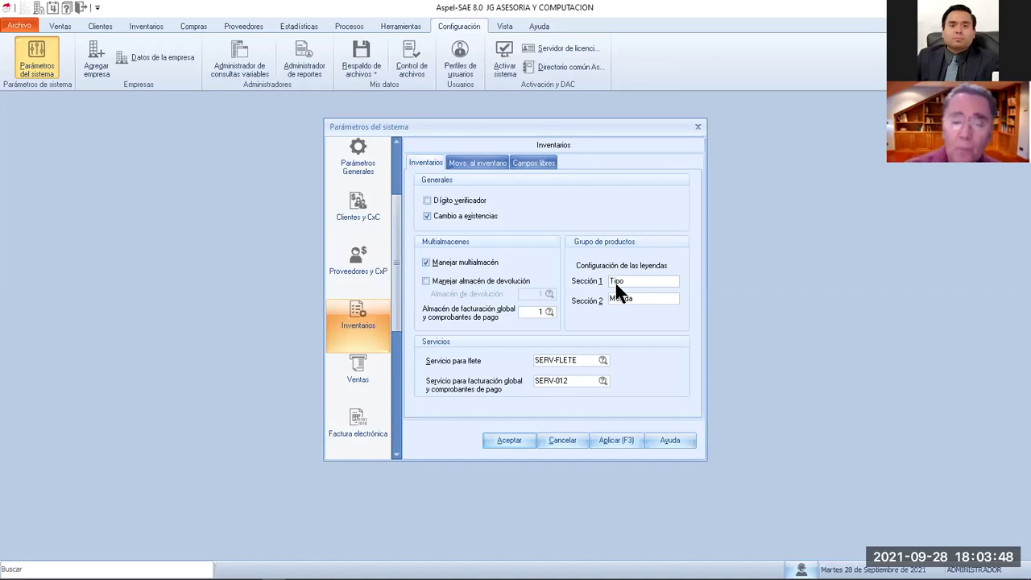
pyautogui.click(478, 161)
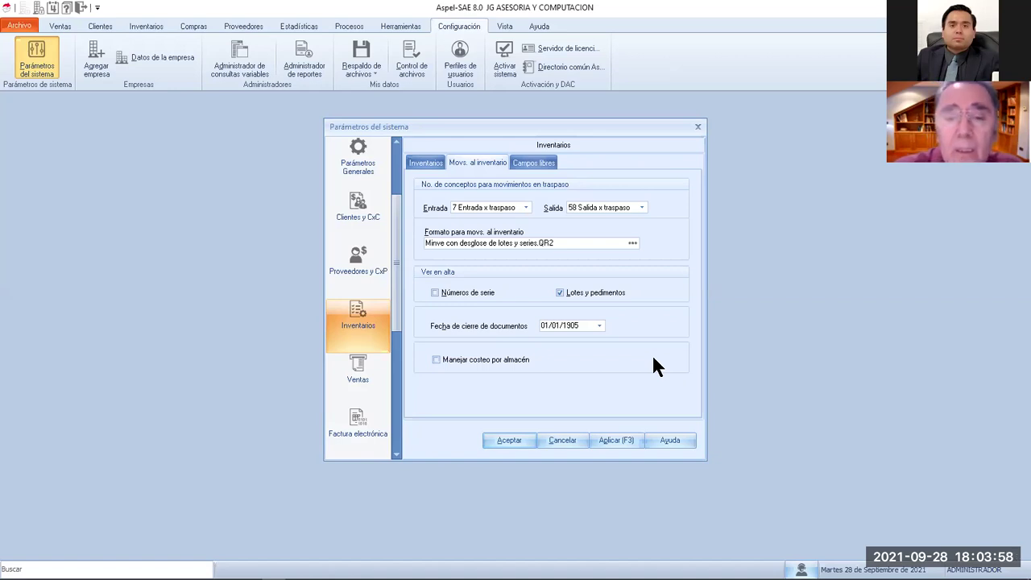
pyautogui.click(428, 164)
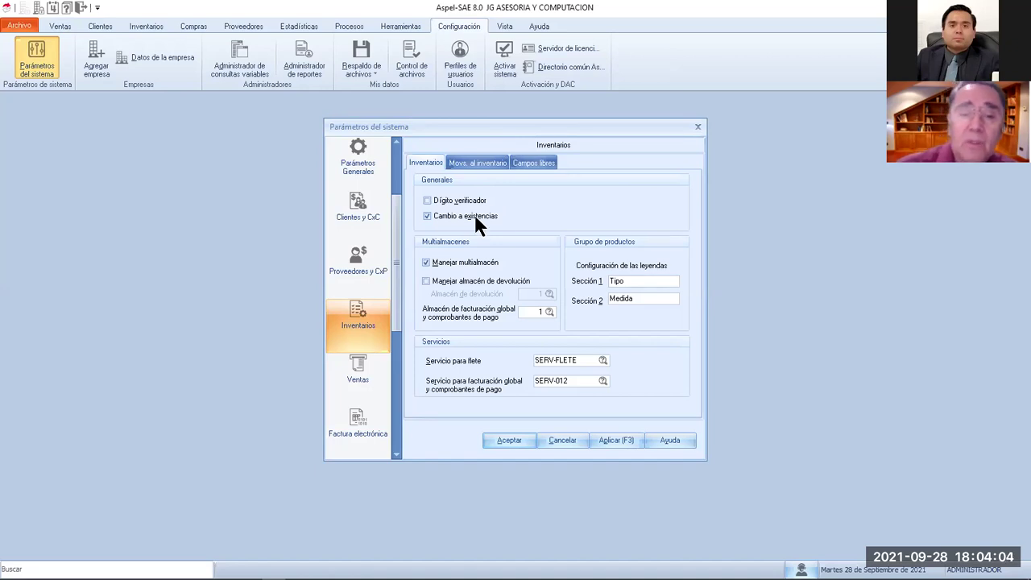
pyautogui.click(498, 164)
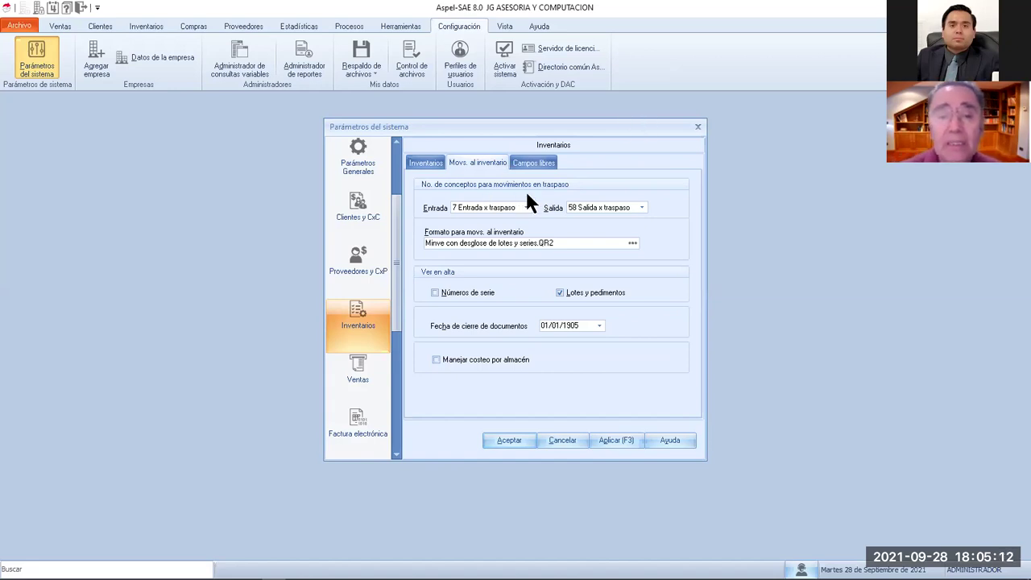
pyautogui.click(525, 207)
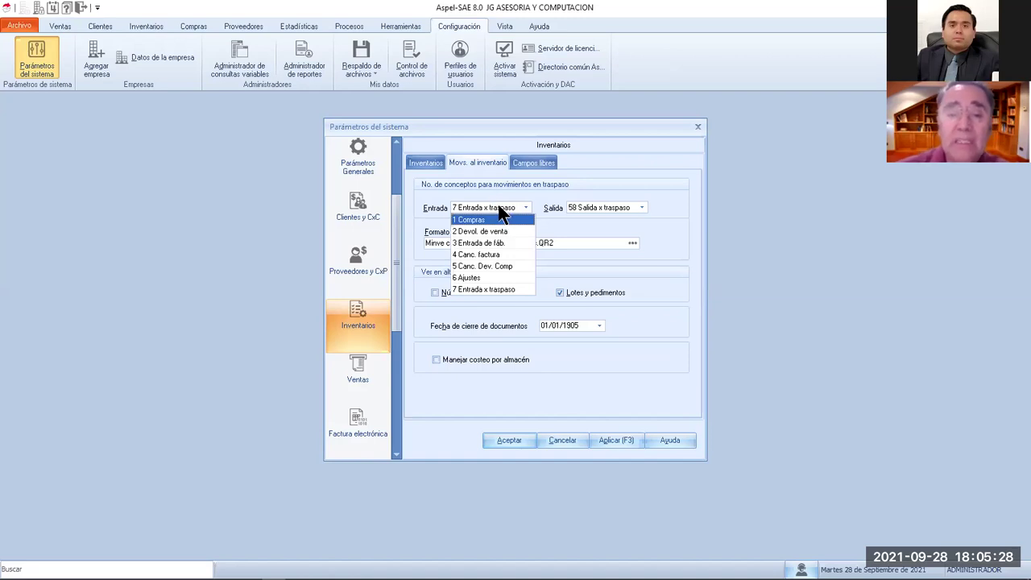
pyautogui.click(593, 202)
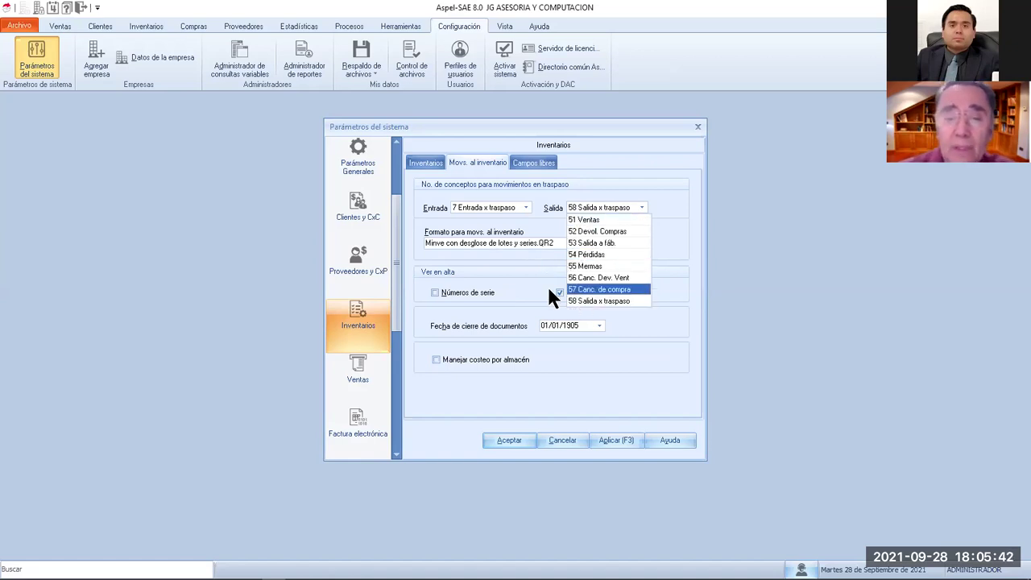
pyautogui.click(542, 206)
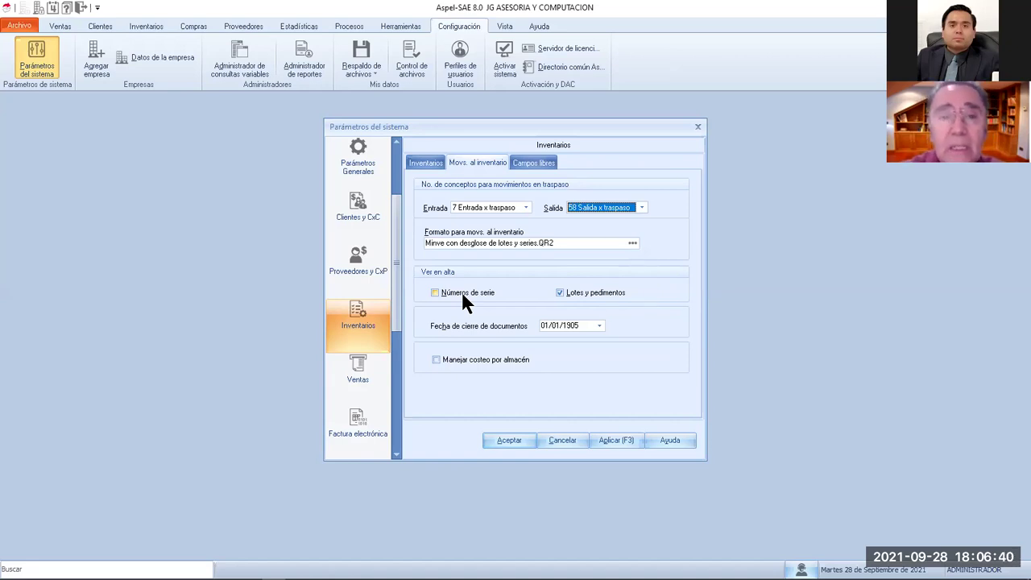
# Step: Disable Lotes y pedimentos for inventory movements and rename the first inventory free field to PAIS ORIGEN
pyautogui.click(559, 292)
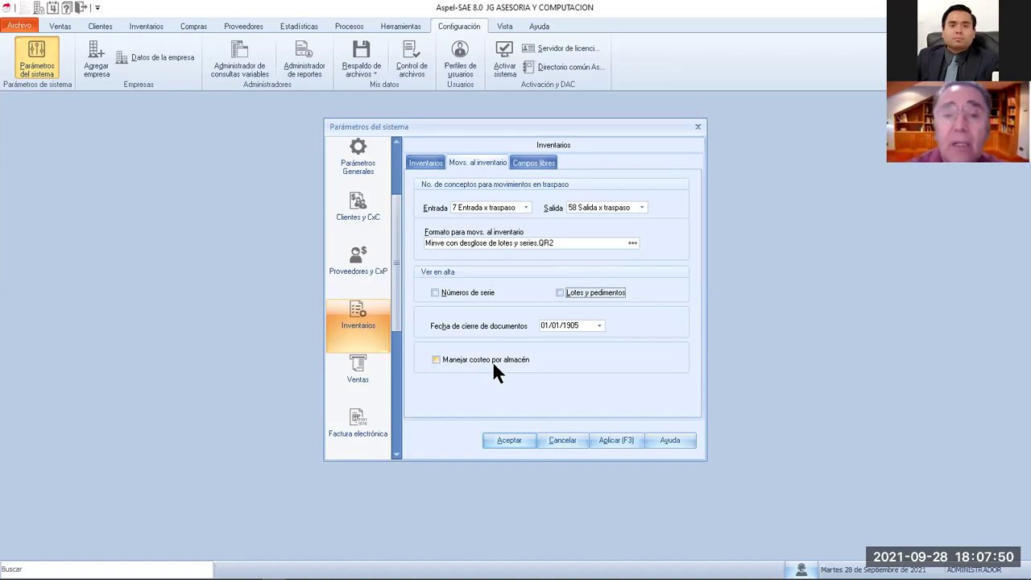
pyautogui.click(548, 161)
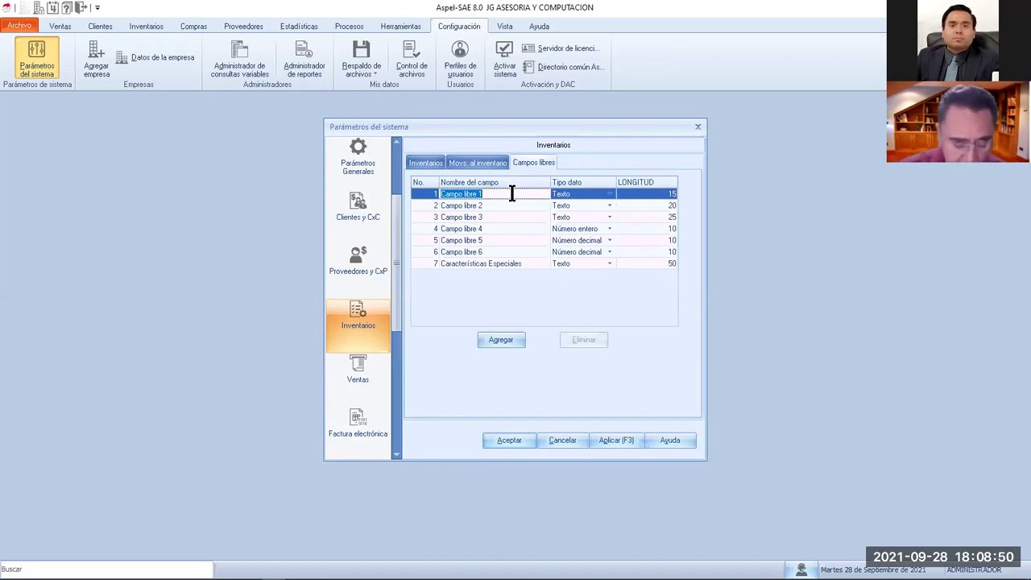
pyautogui.write('PAIS ORIGEN')
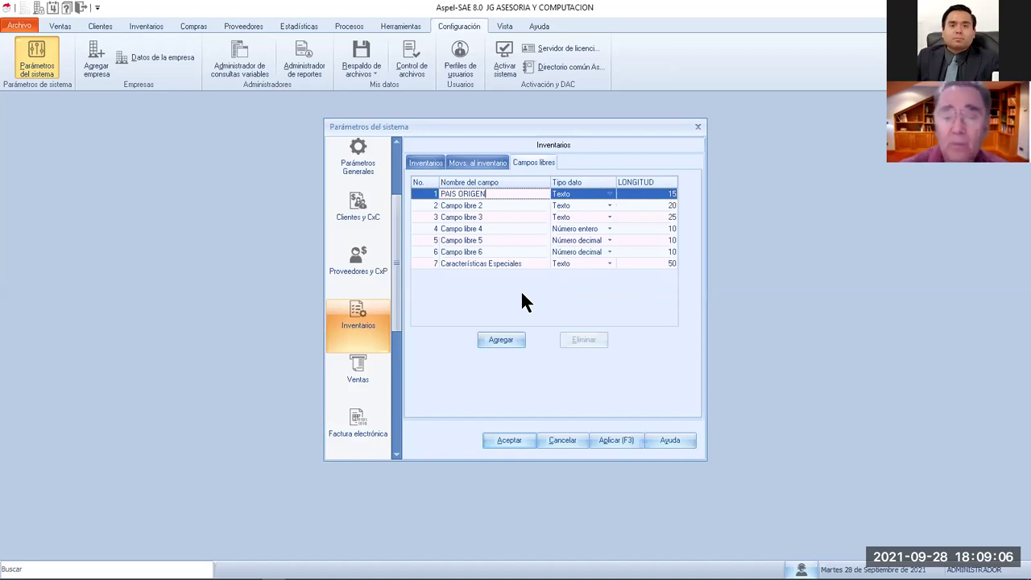
pyautogui.click(542, 230)
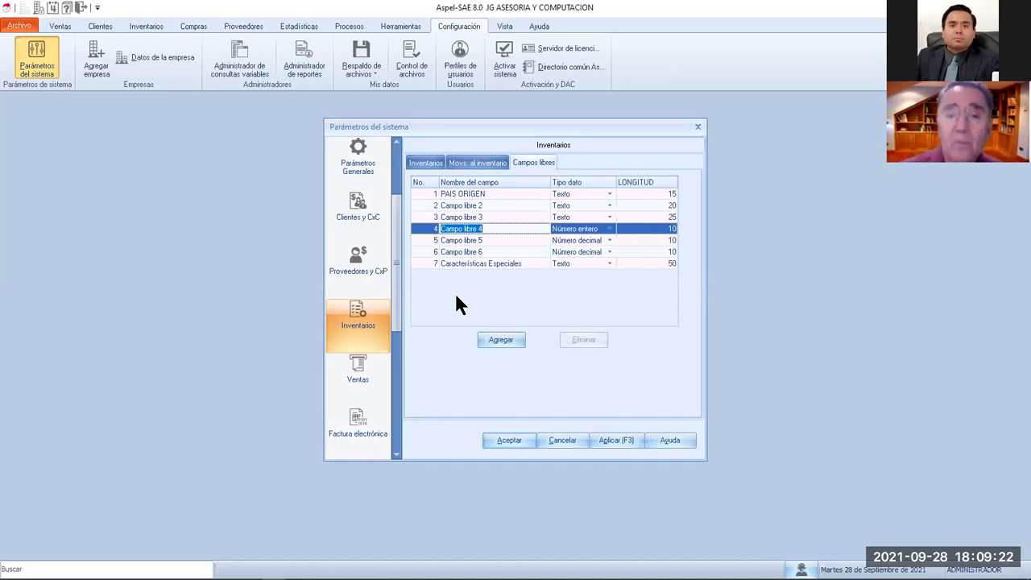
# Step: Disable Facturar sin existencias in the general parameters for Ventas
pyautogui.click(358, 375)
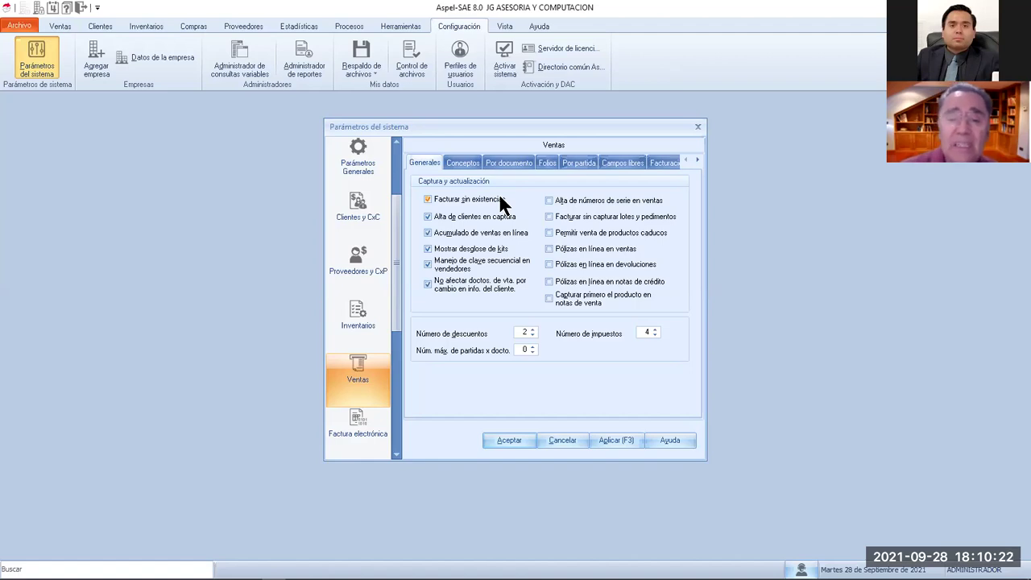
pyautogui.click(426, 199)
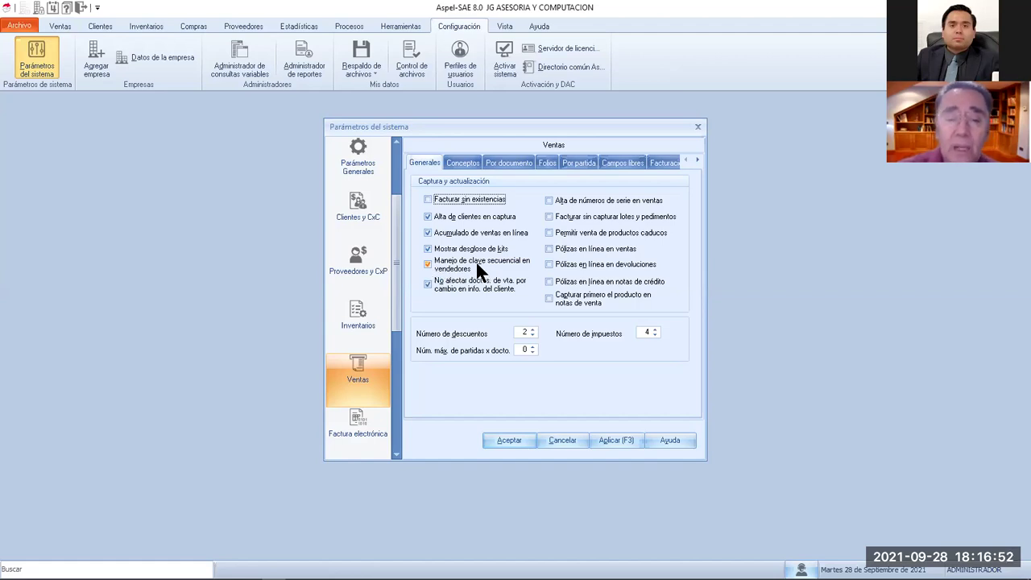
pyautogui.click(431, 271)
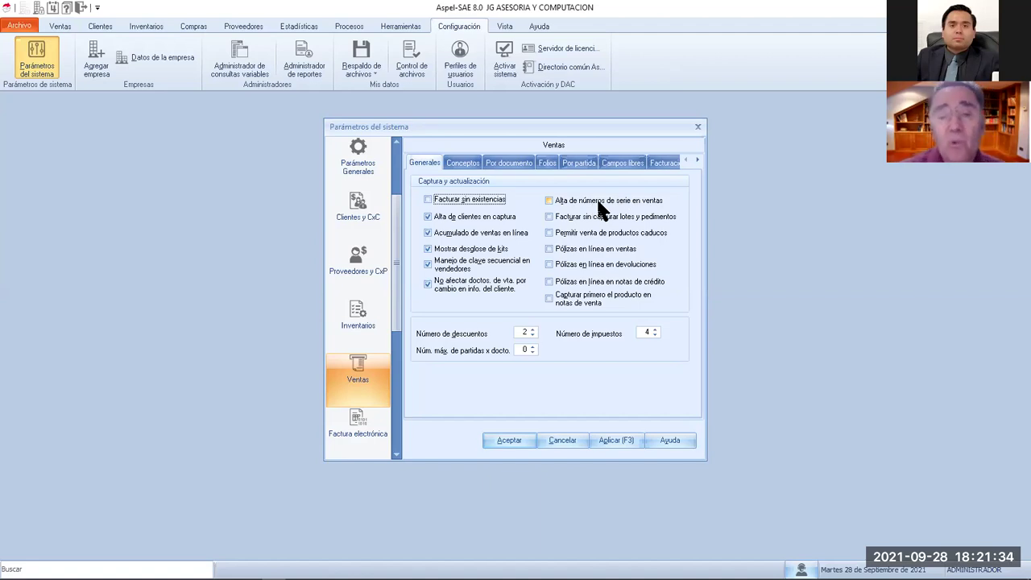
# Step: Try the Alta de números de serie en ventas and Capturar primero el producto en notas de venta options, leaving both disabled
pyautogui.click(550, 201)
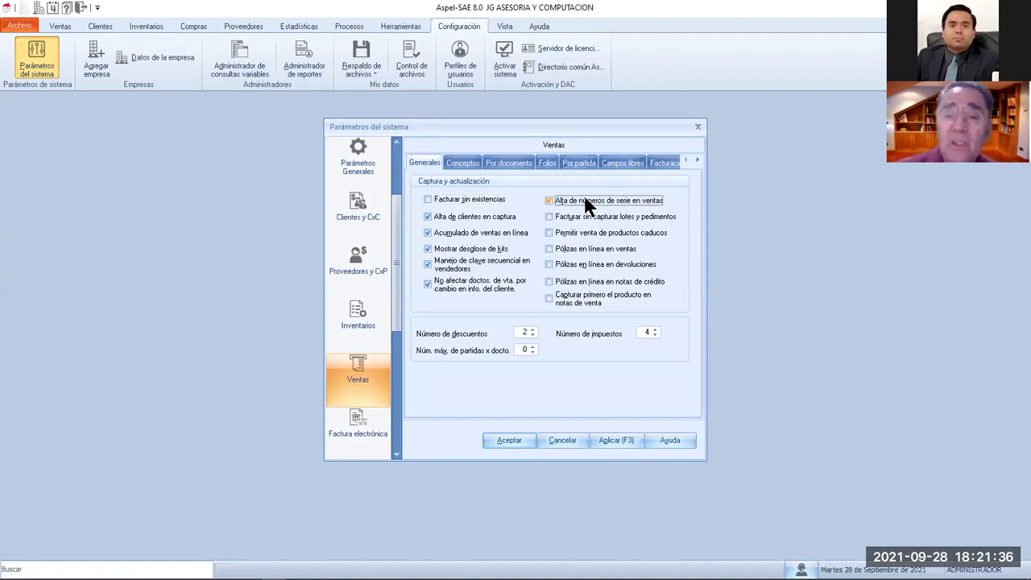
pyautogui.click(551, 201)
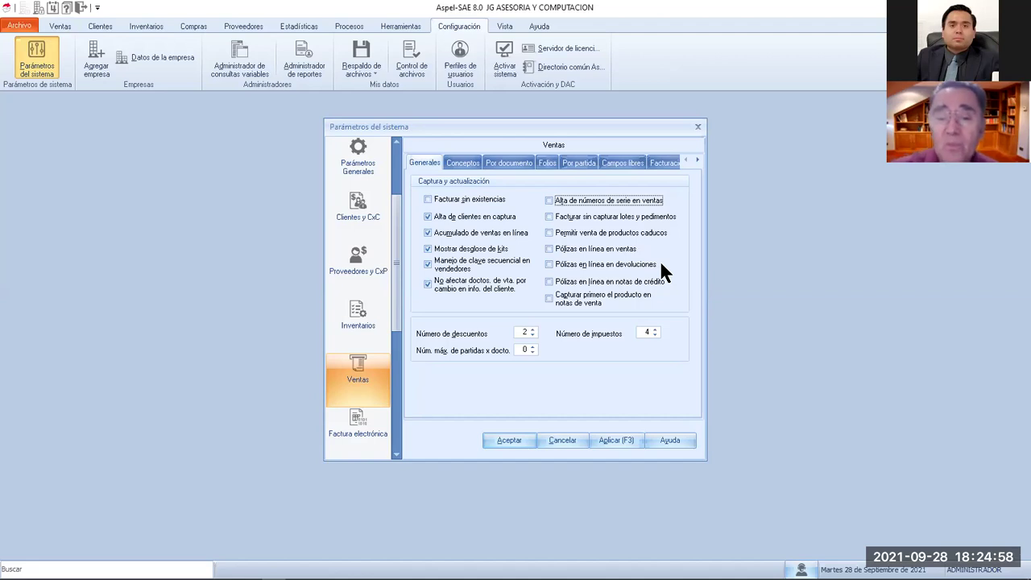
pyautogui.click(600, 283)
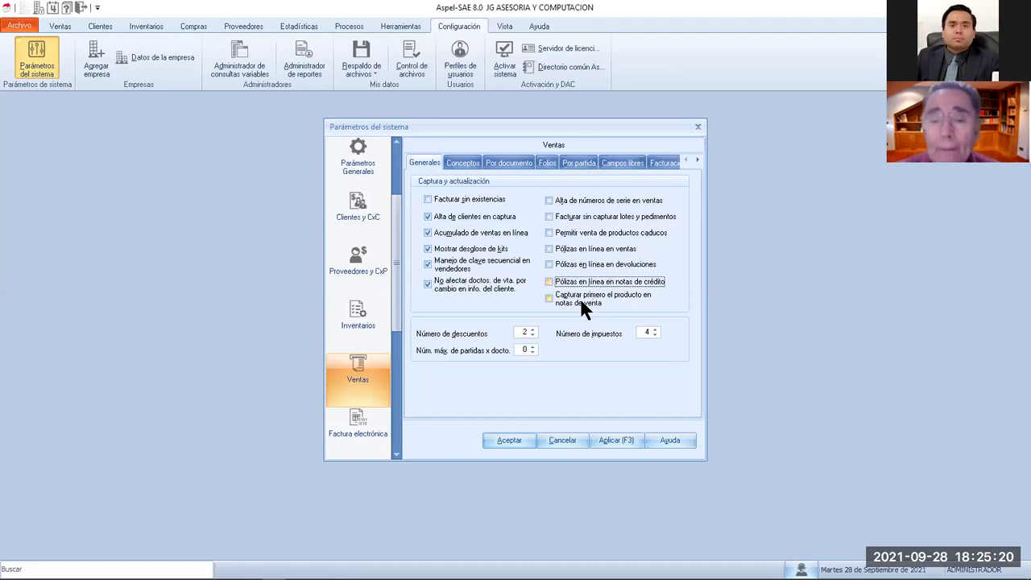
pyautogui.click(607, 300)
pyautogui.click(607, 295)
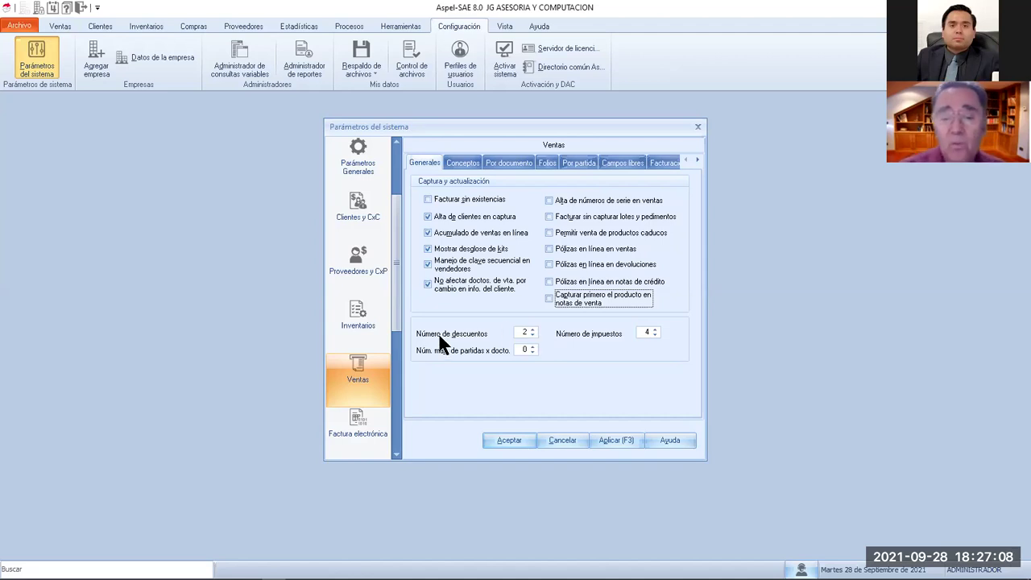
# Step: Set both the number of discounts and the number of taxes for sales to 1
pyautogui.click(532, 335)
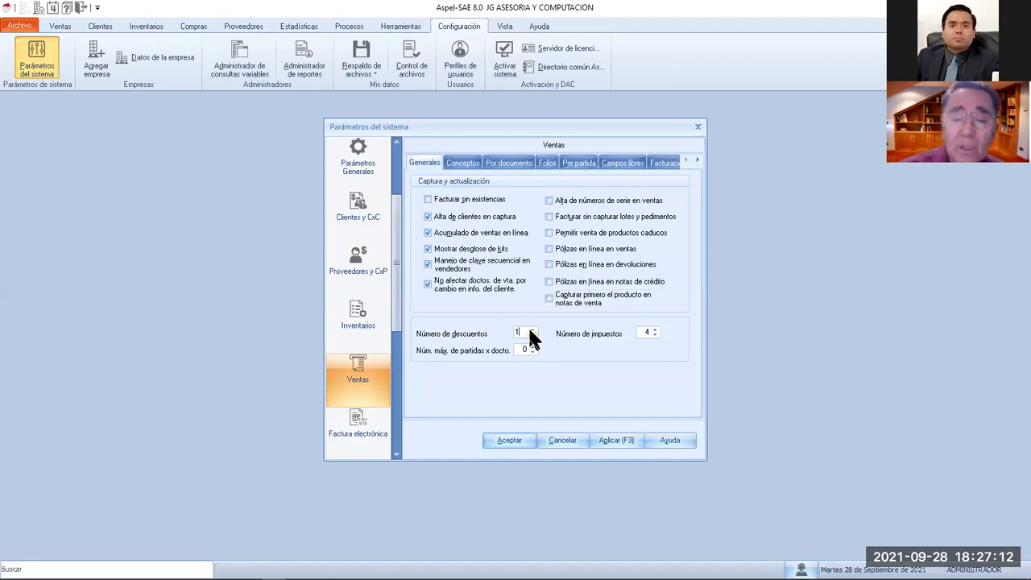
pyautogui.scroll(-1, 532, 328)
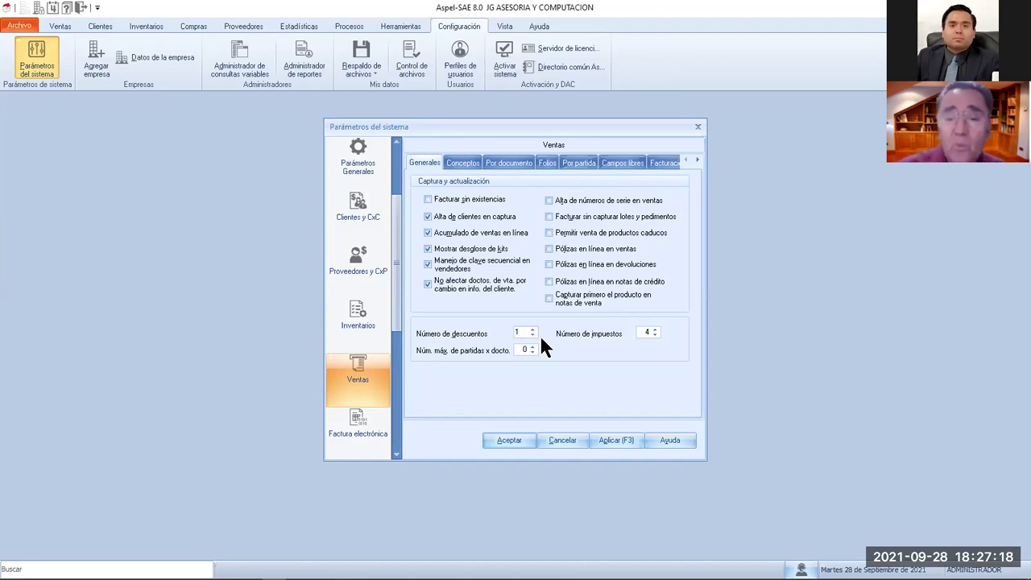
pyautogui.doubleClick(649, 331)
pyautogui.write('1')
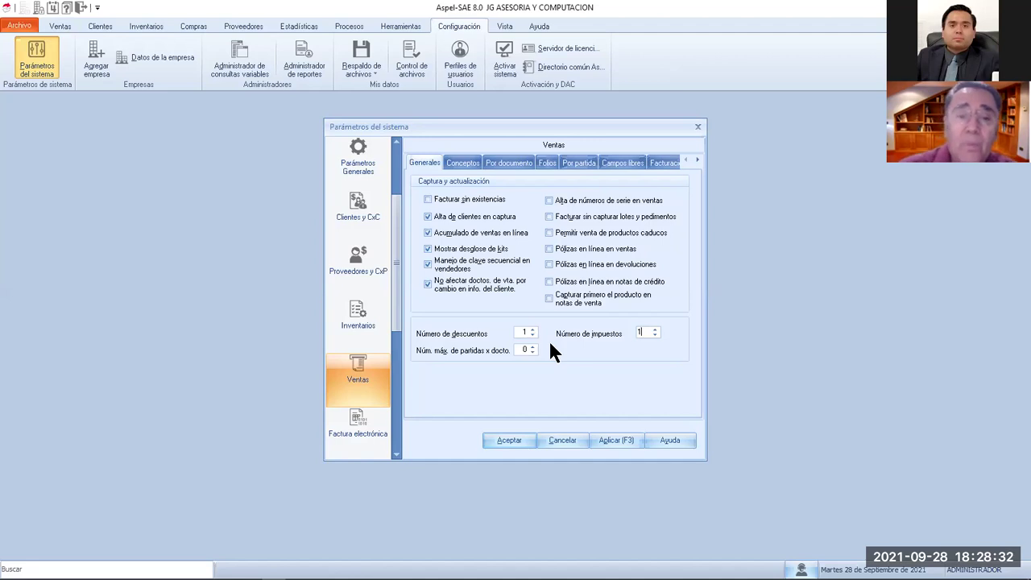
# Step: Review the sales concept numbers, including the available options for Factura a plazos and Interés x ventas a plazo
pyautogui.click(464, 163)
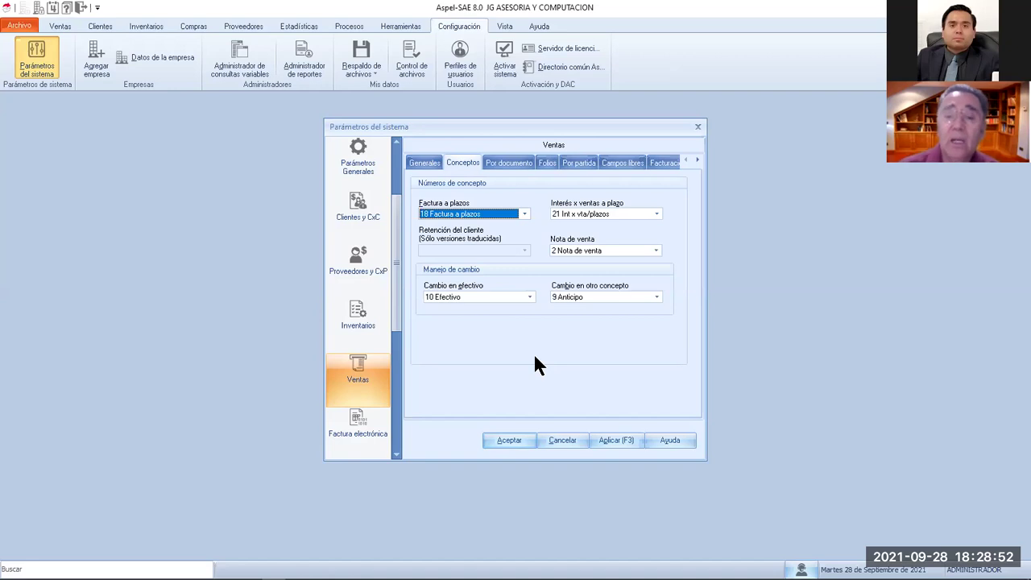
pyautogui.click(528, 290)
pyautogui.click(527, 291)
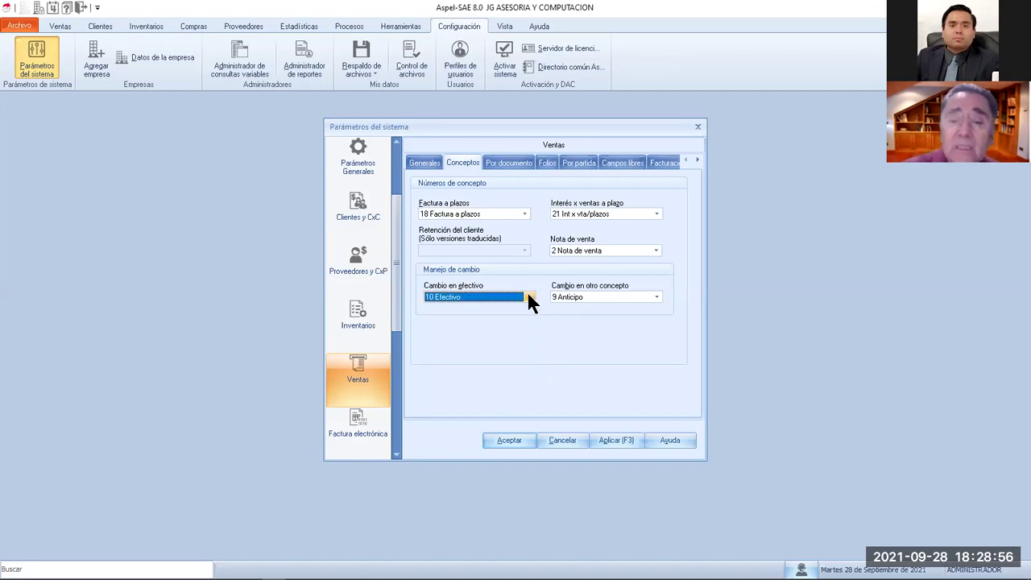
pyautogui.click(656, 213)
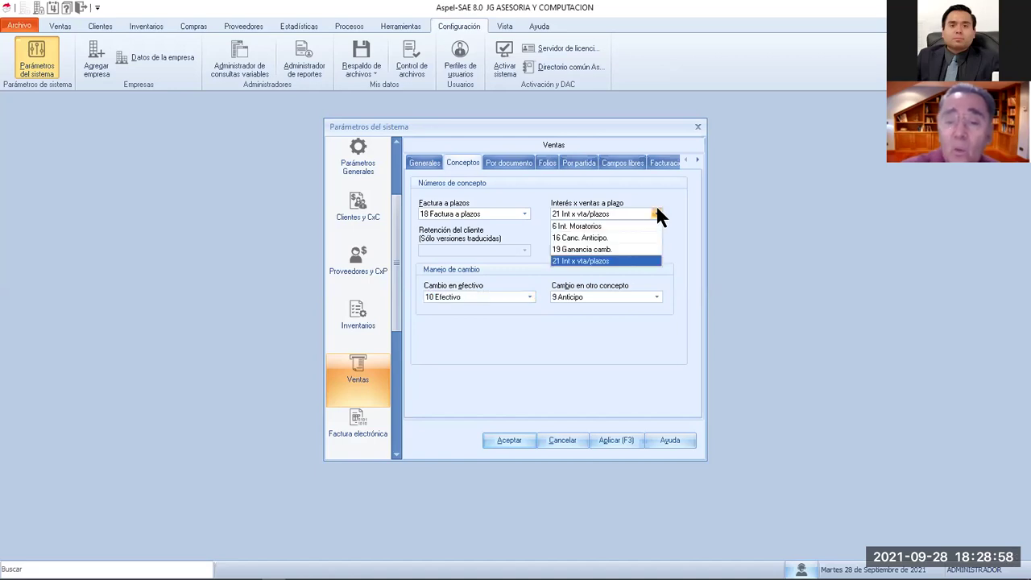
pyautogui.click(523, 209)
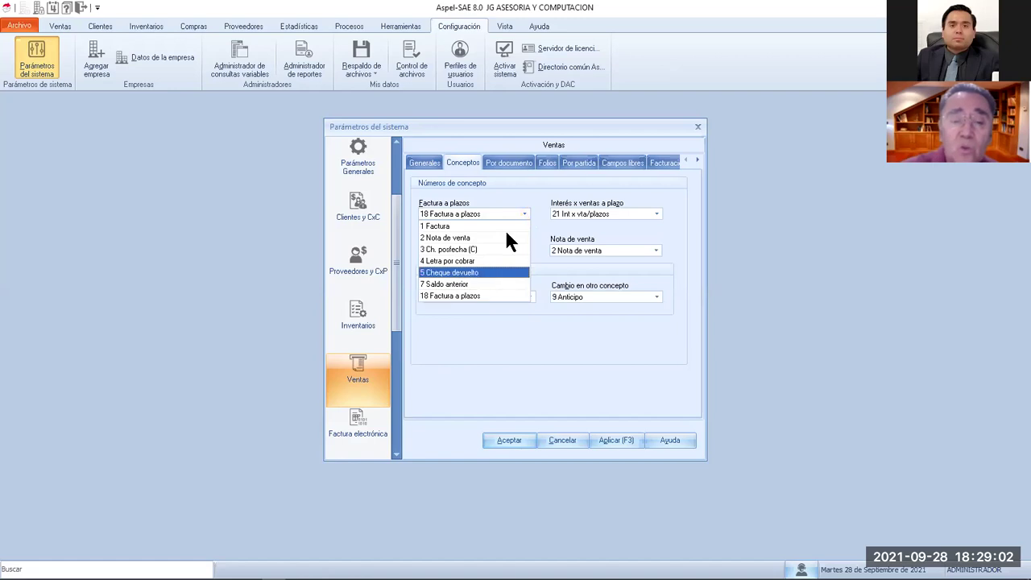
pyautogui.click(518, 193)
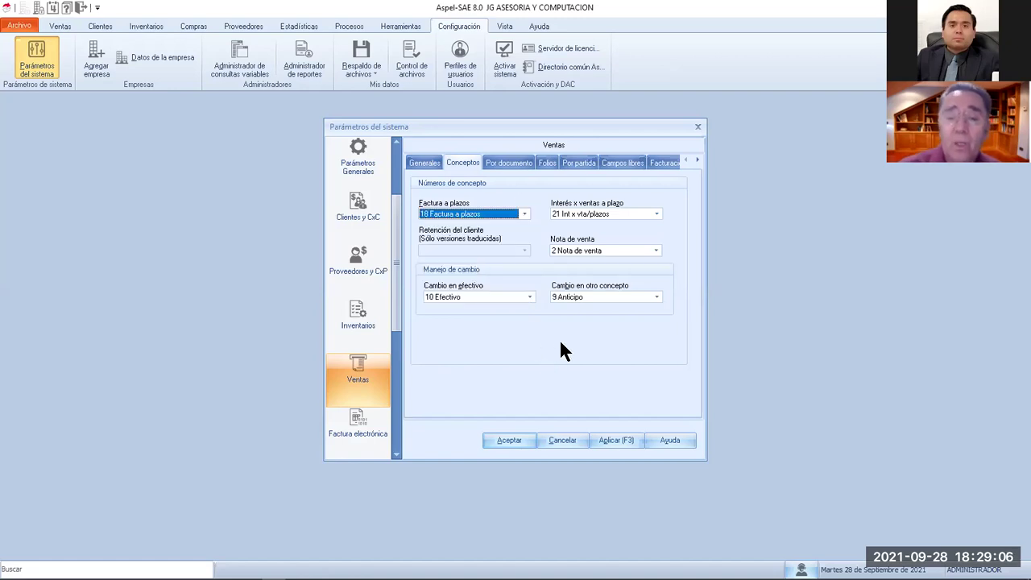
# Step: Try disabling Folios secuenciales in the per-document settings for Facturas, and enable it again
pyautogui.click(513, 160)
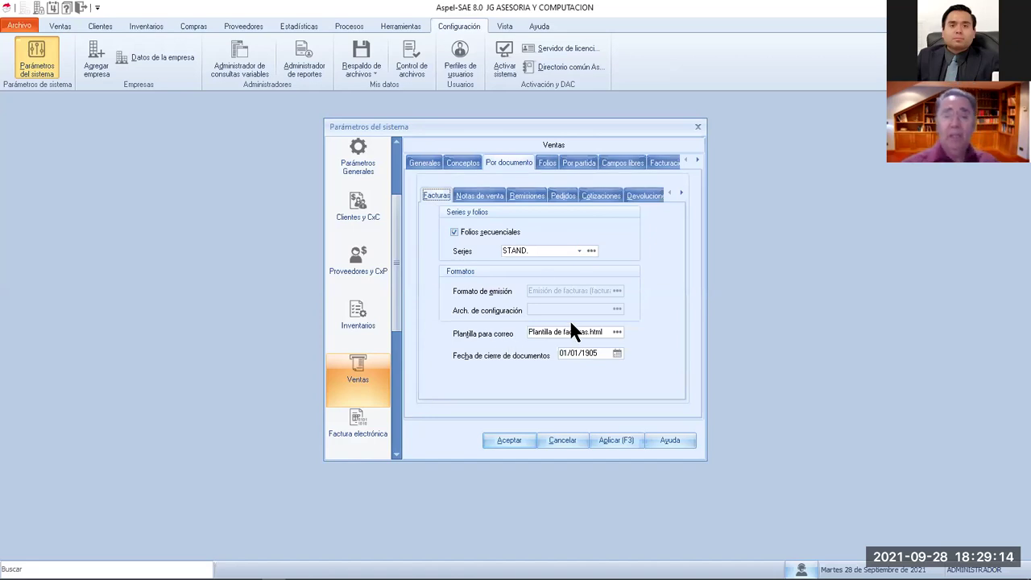
pyautogui.click(451, 232)
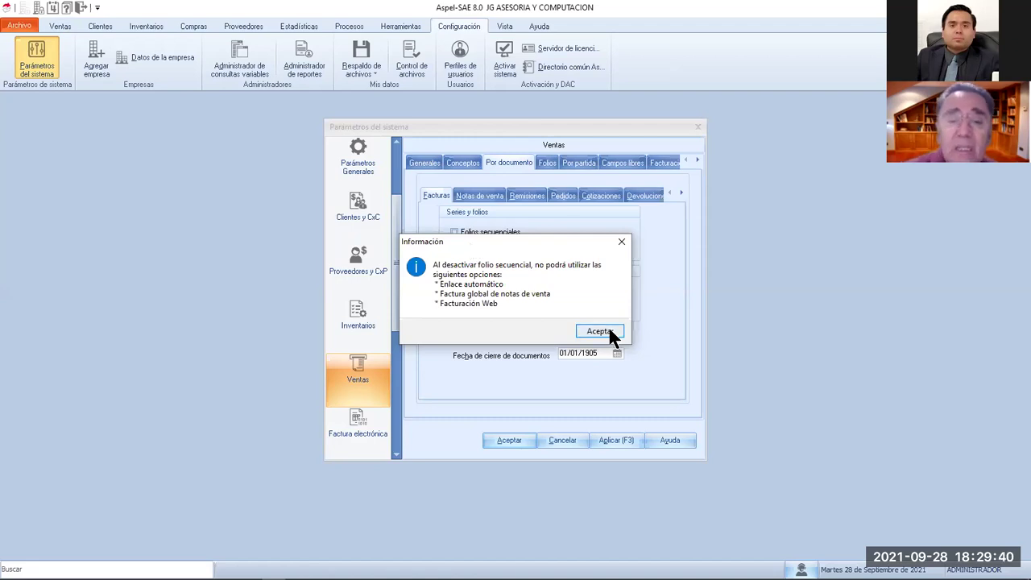
pyautogui.click(600, 330)
pyautogui.click(452, 232)
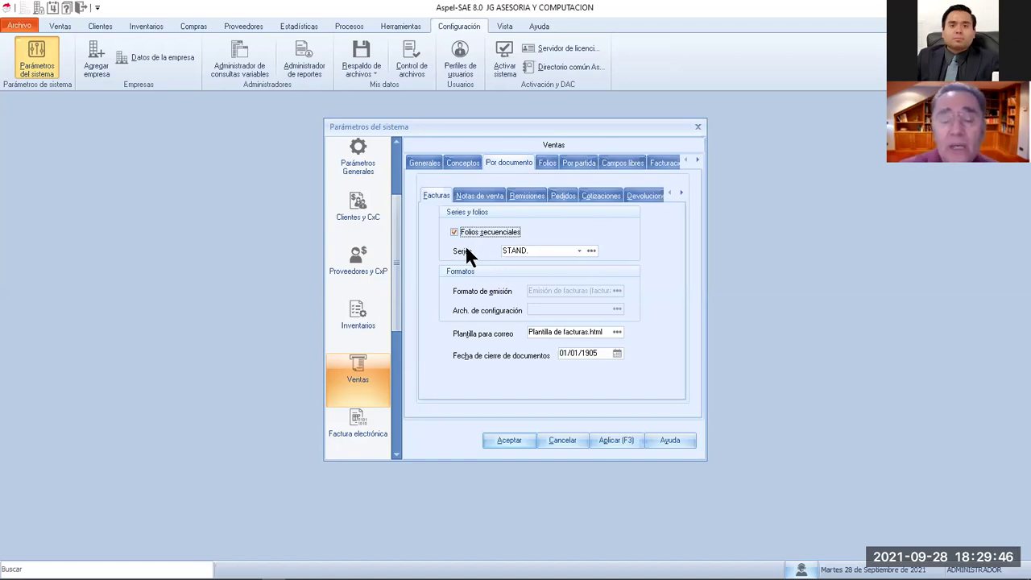
# Step: Examine the fiscal series defined for invoices and close the list without saving changes
pyautogui.click(590, 250)
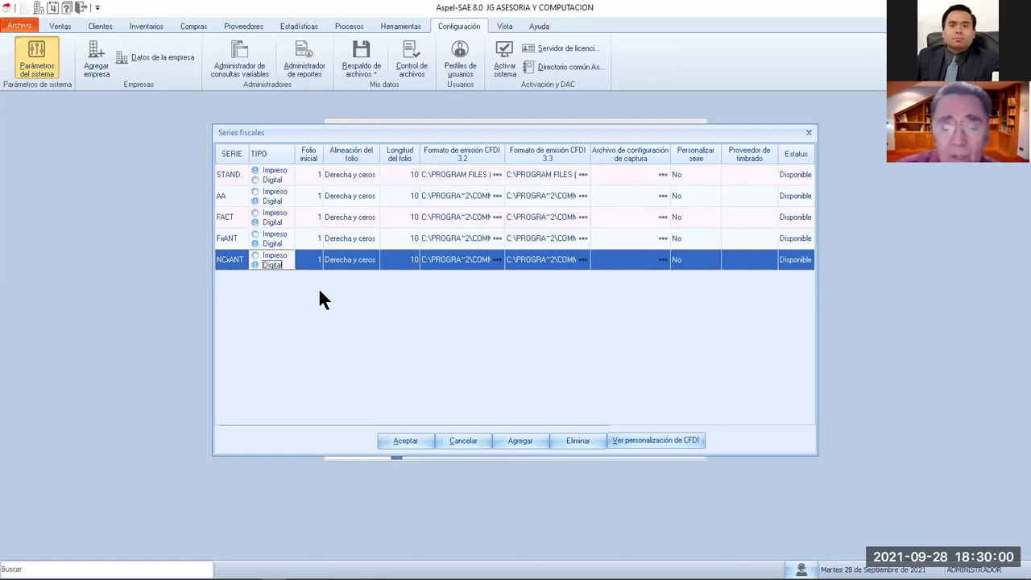
pyautogui.click(471, 439)
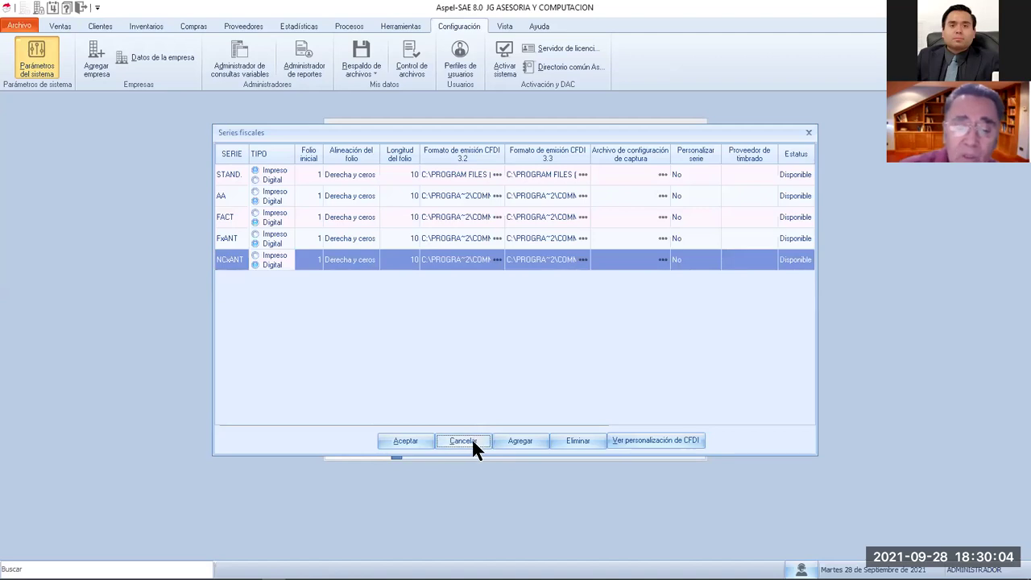
pyautogui.click(472, 440)
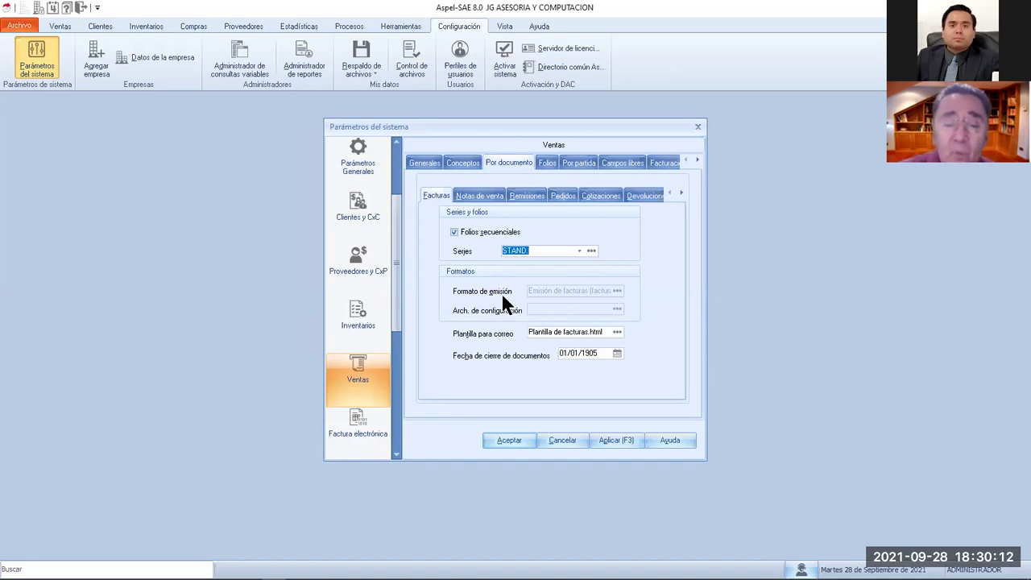
# Step: Disable Folios secuenciales for Facturas and accept the notice
pyautogui.click(455, 233)
pyautogui.click(611, 328)
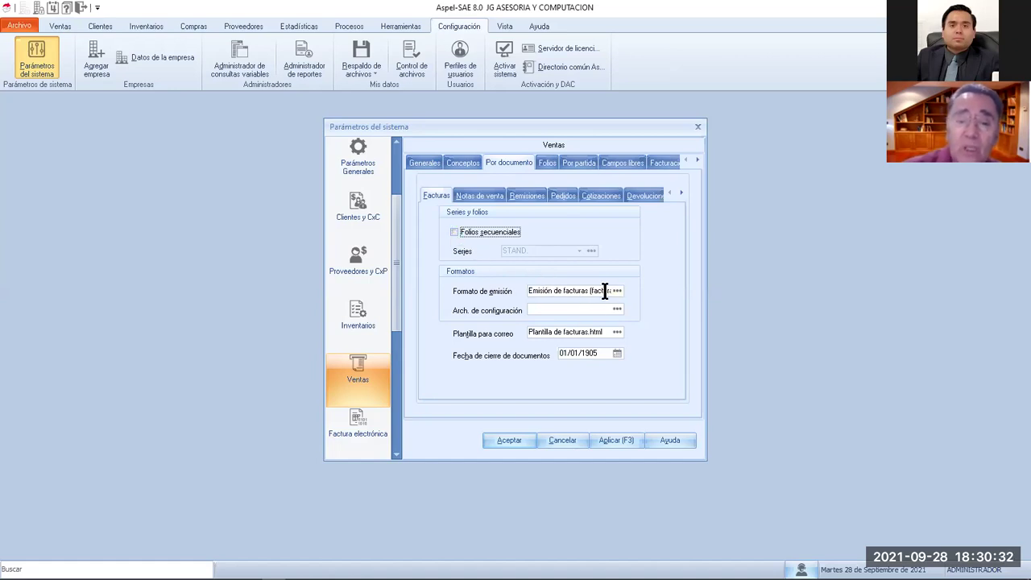
# Step: Enable Folios secuenciales for Facturas again, then check the fiscal series list and close it without saving changes
pyautogui.click(454, 232)
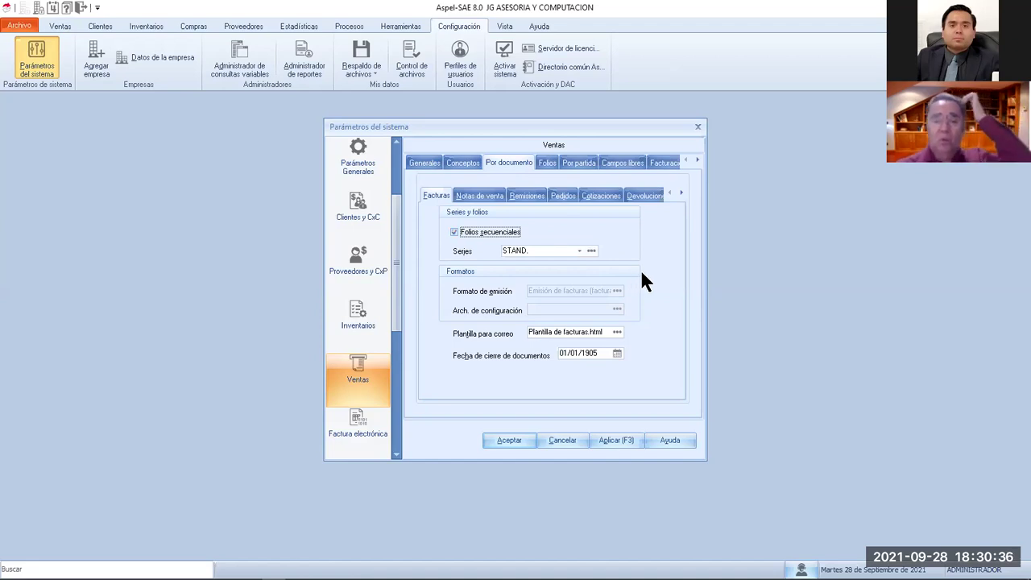
pyautogui.click(589, 248)
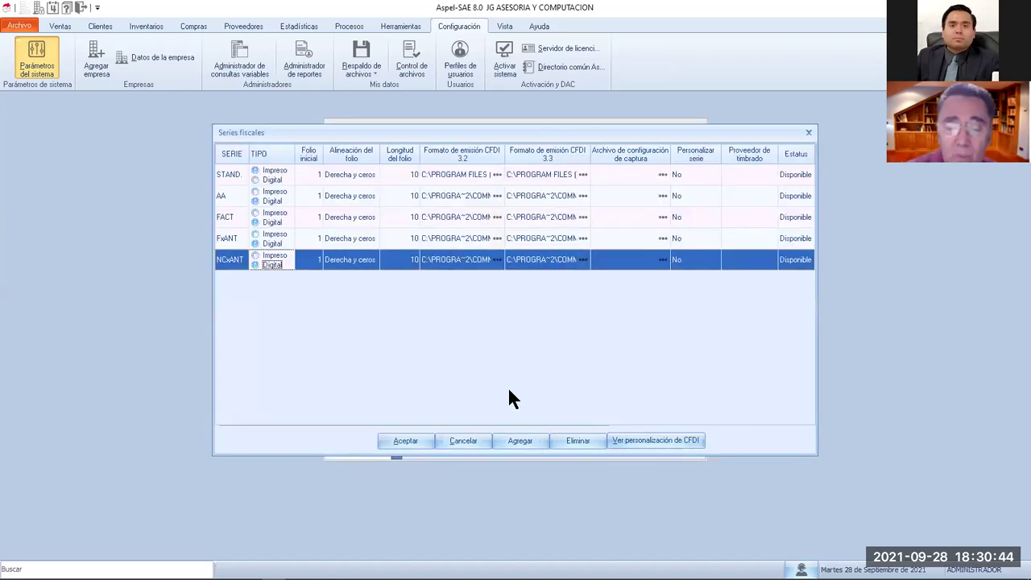
pyautogui.click(473, 437)
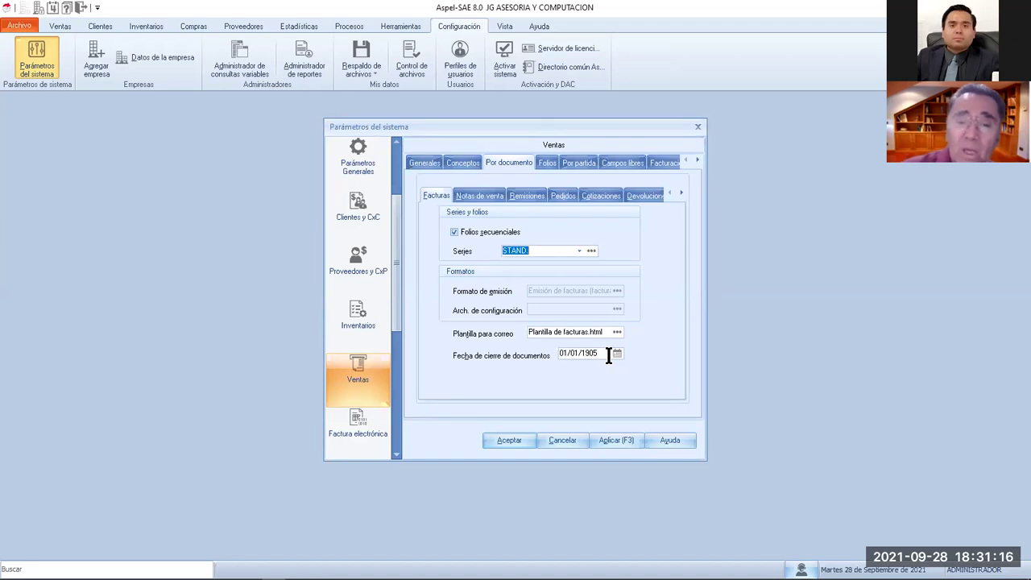
# Step: Review the series, format and closing-date settings of the other sales documents, from Notas de venta through Comprobantes de pago
pyautogui.click(485, 193)
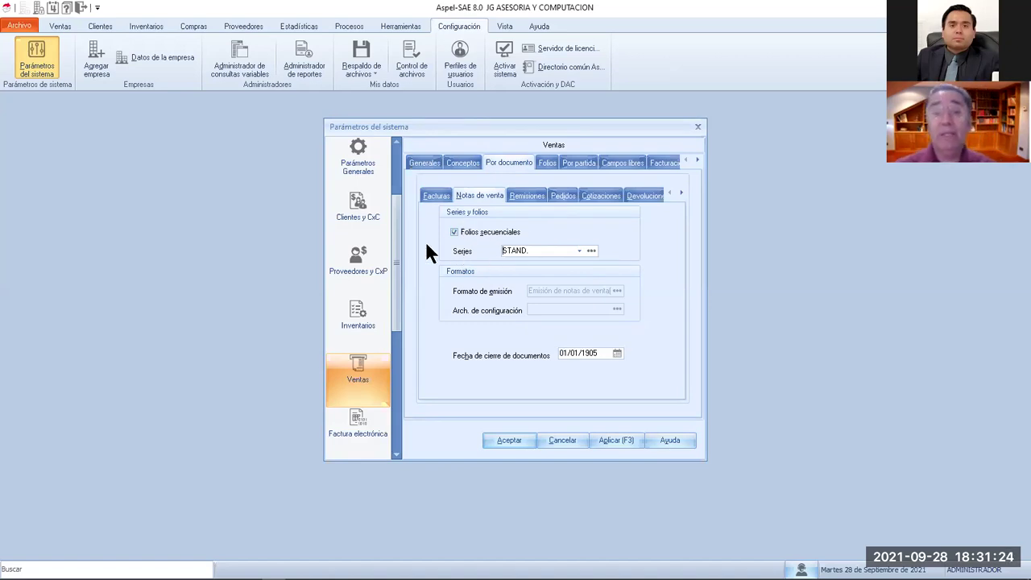
pyautogui.click(528, 196)
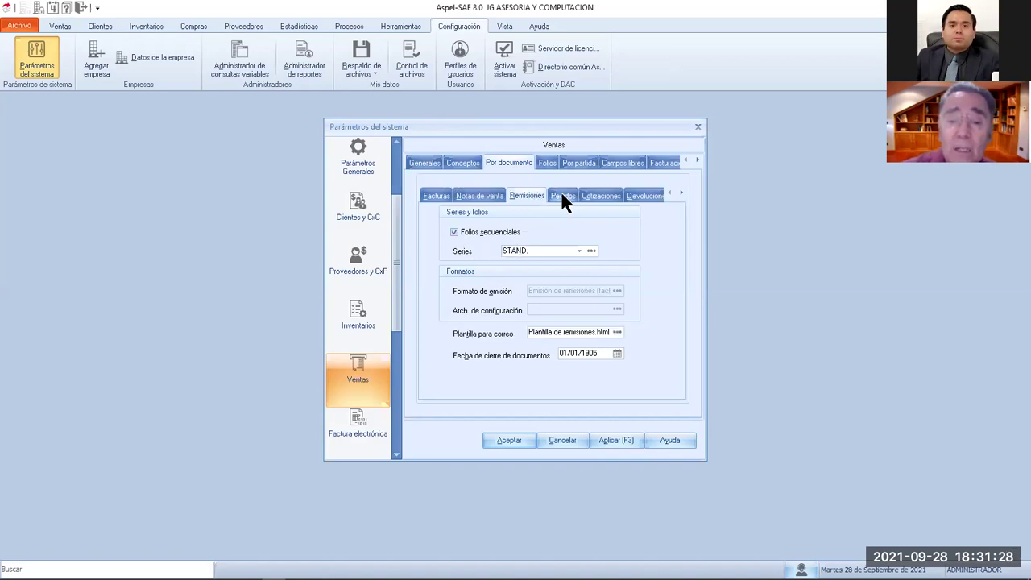
pyautogui.click(562, 196)
pyautogui.click(606, 196)
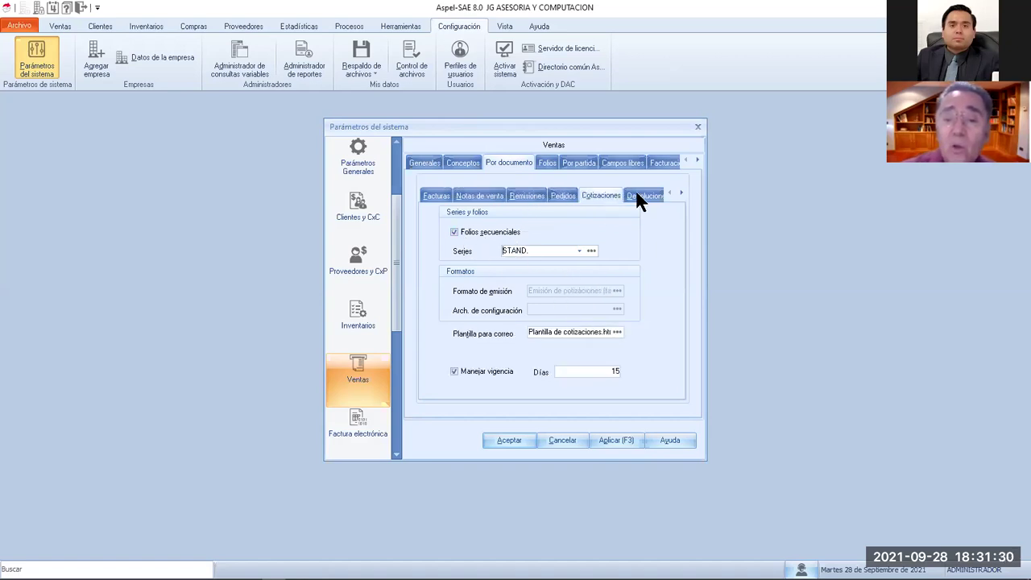
pyautogui.click(638, 196)
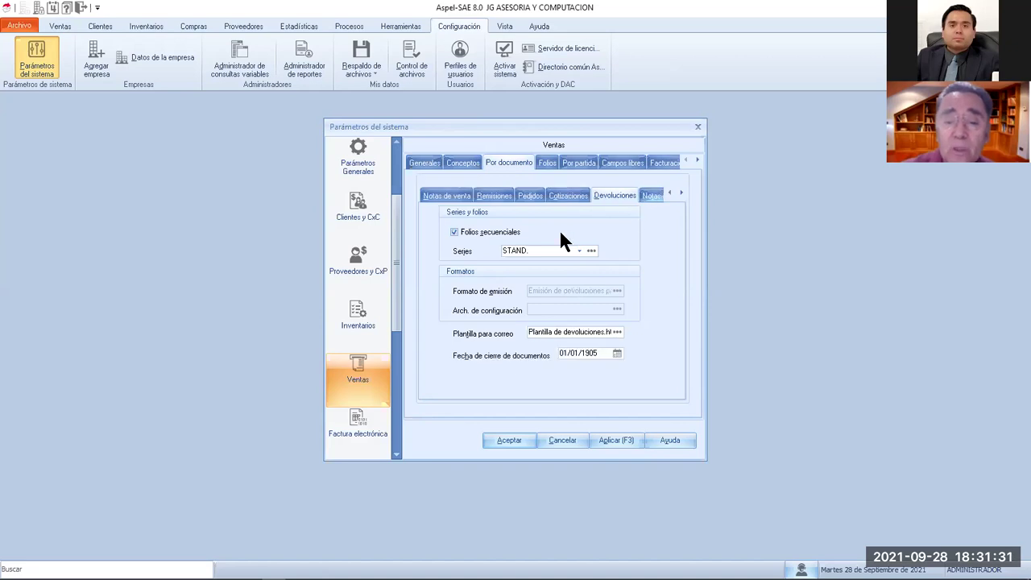
pyautogui.click(680, 194)
pyautogui.click(680, 194)
pyautogui.click(681, 193)
pyautogui.click(681, 195)
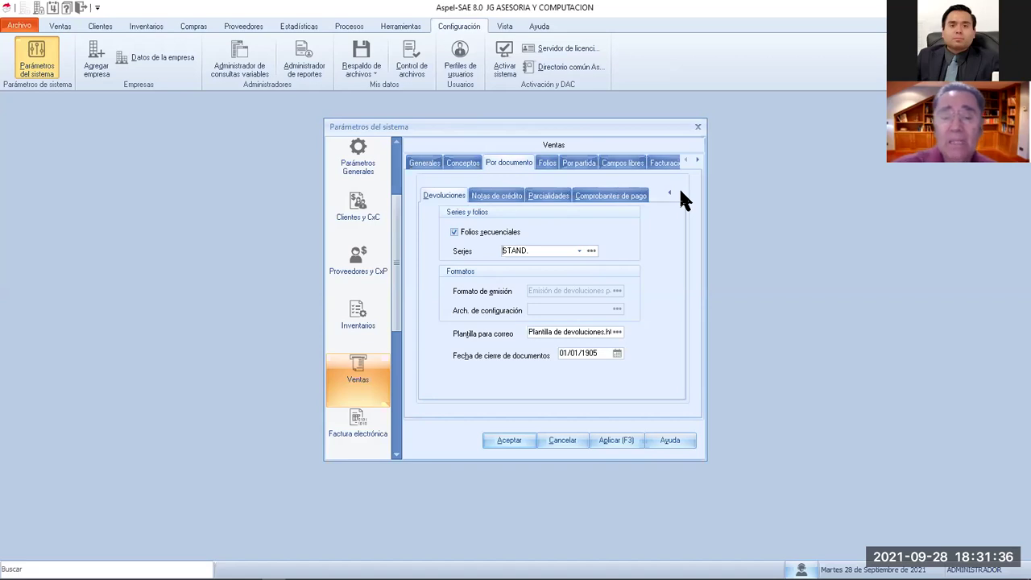
pyautogui.click(550, 196)
pyautogui.click(585, 199)
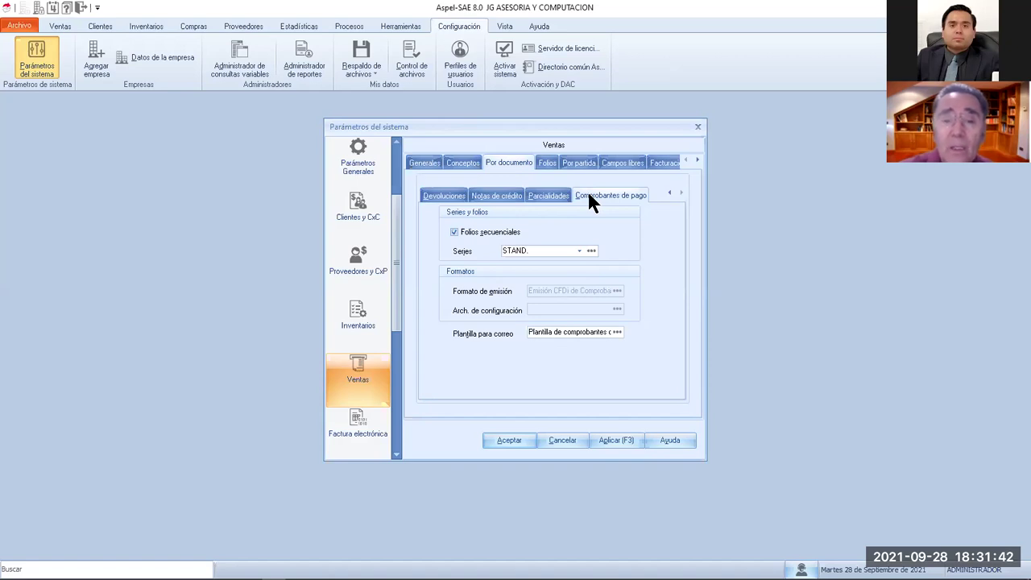
# Step: Examine the initial and current folios of the STAND. and NTAVTA series under Notas de venta
pyautogui.click(548, 163)
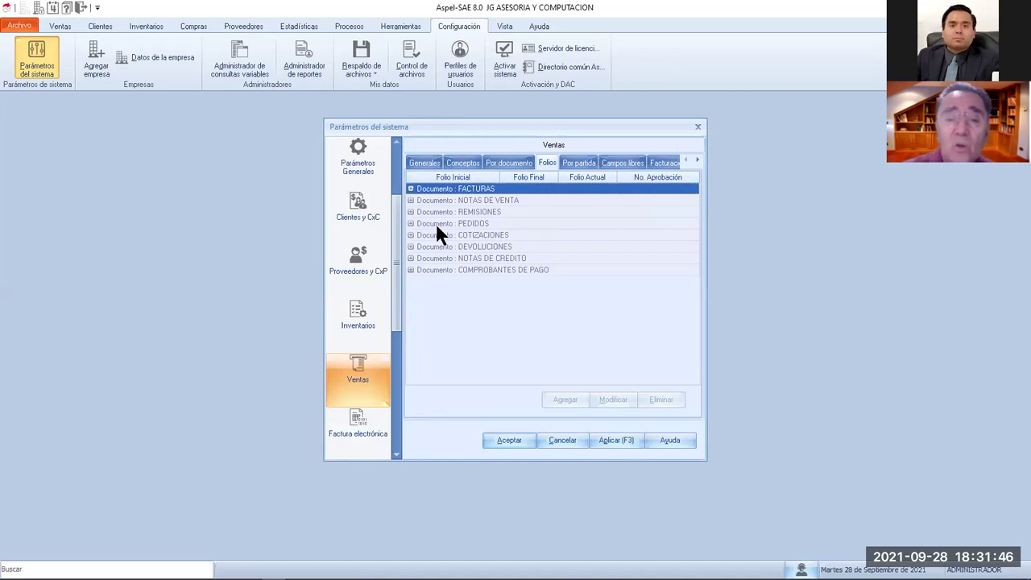
pyautogui.click(410, 199)
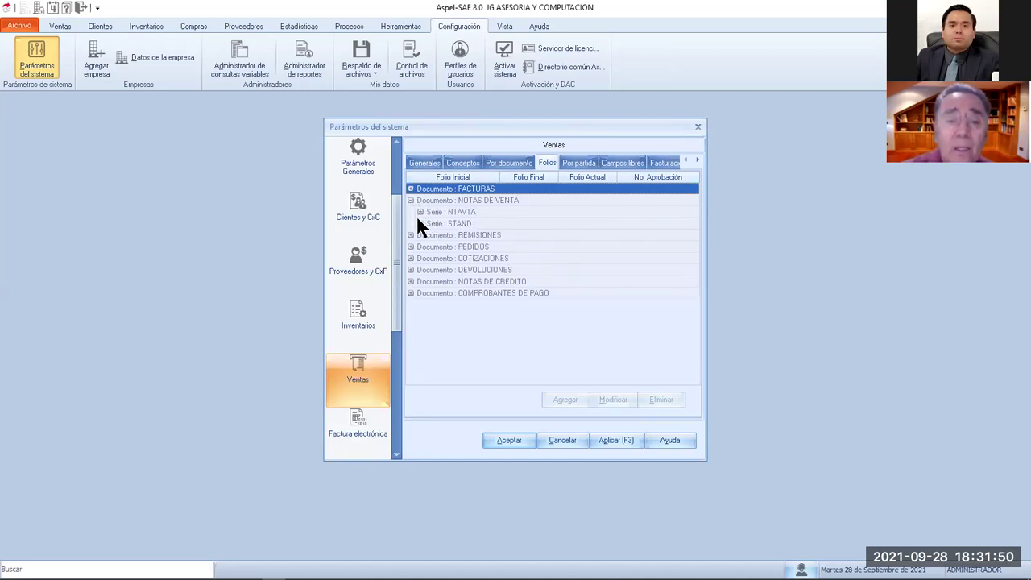
pyautogui.click(419, 223)
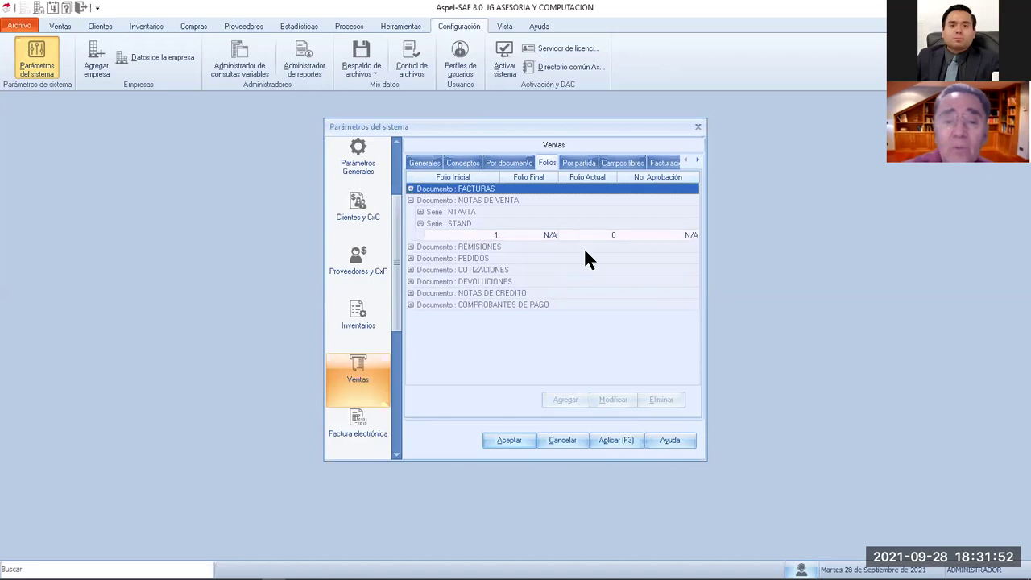
pyautogui.click(419, 223)
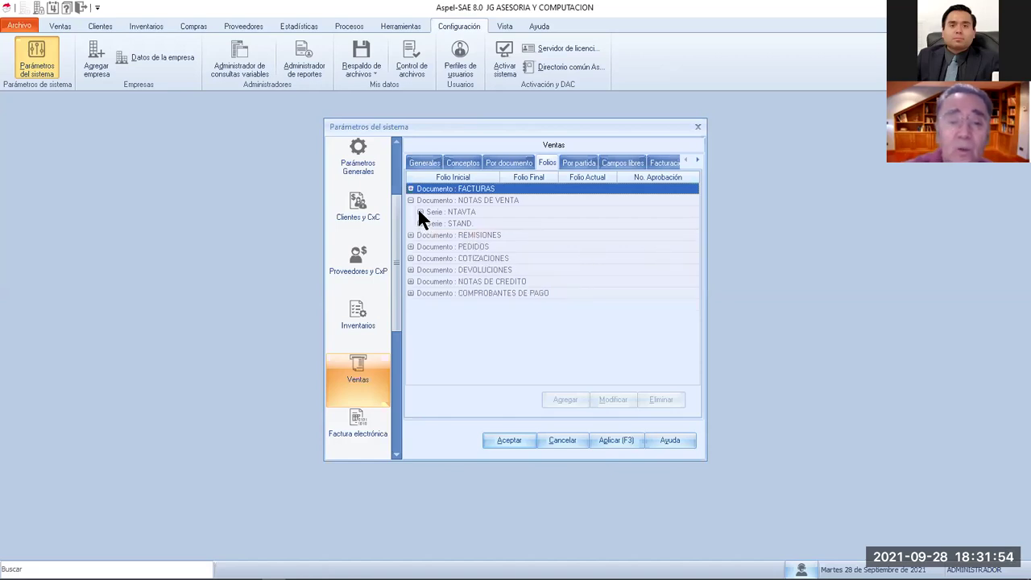
pyautogui.click(420, 212)
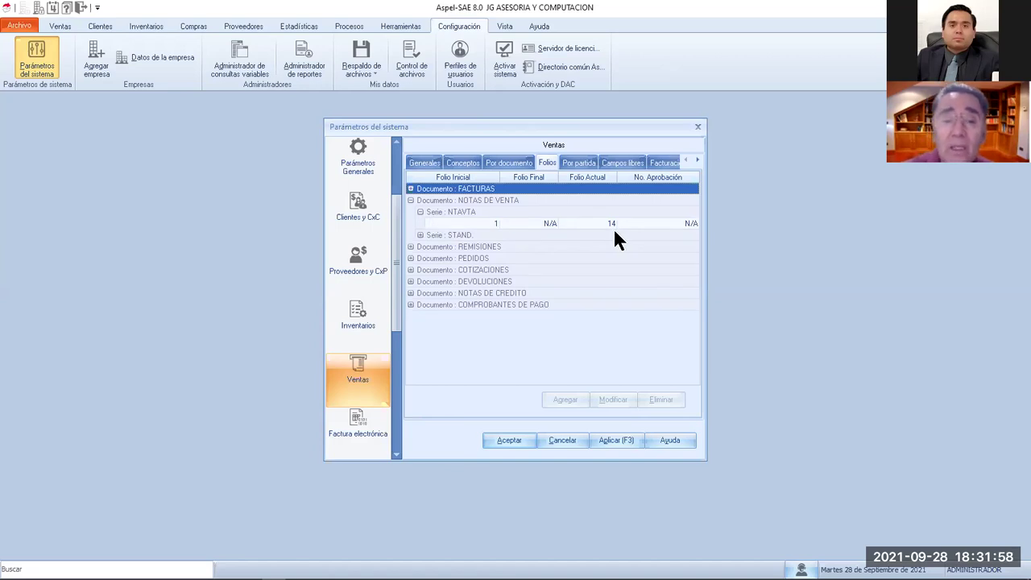
pyautogui.click(420, 212)
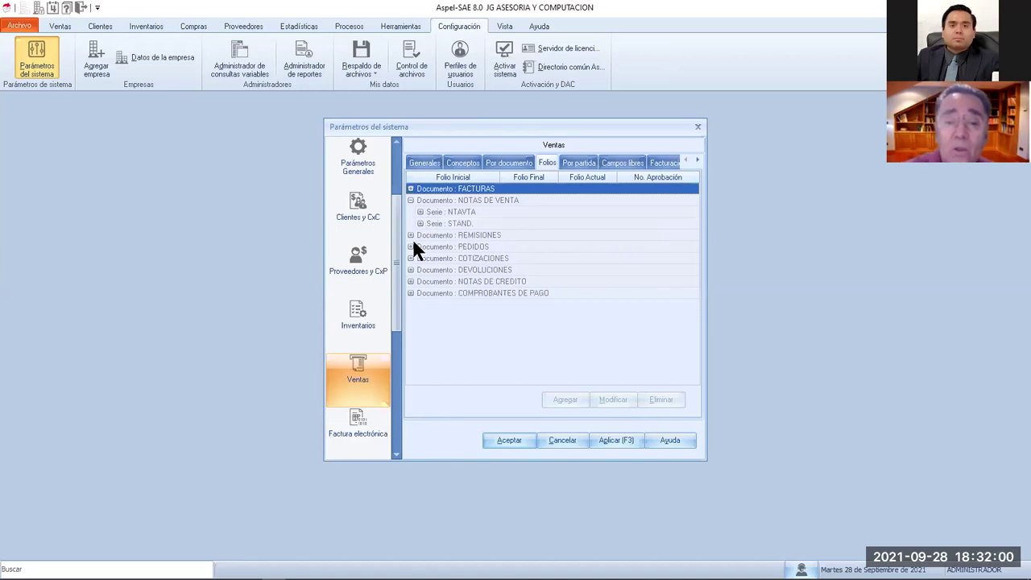
# Step: Check the folios of the PEDIDO and STAND. series under Pedidos
pyautogui.click(410, 247)
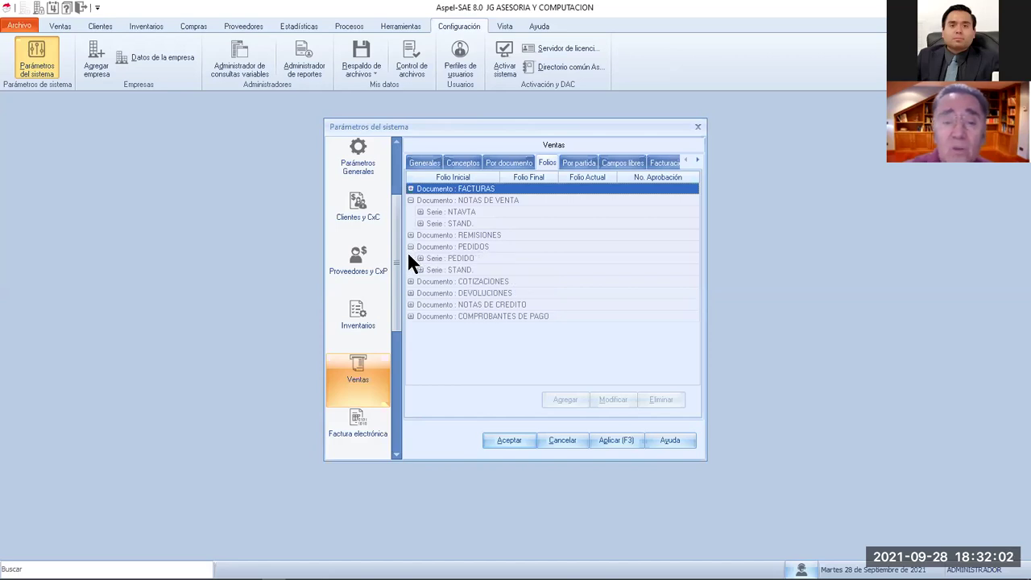
pyautogui.click(419, 258)
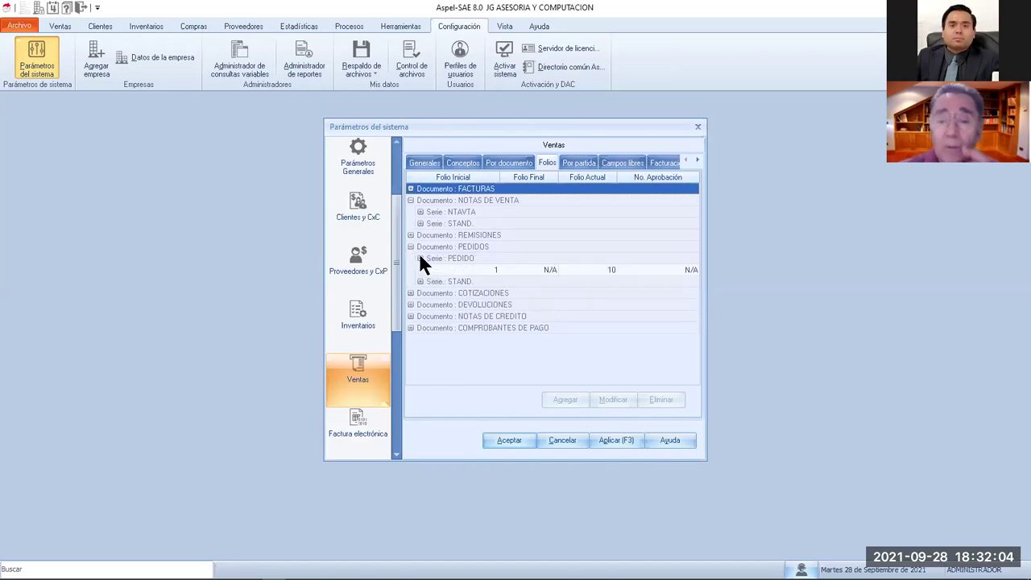
pyautogui.click(420, 258)
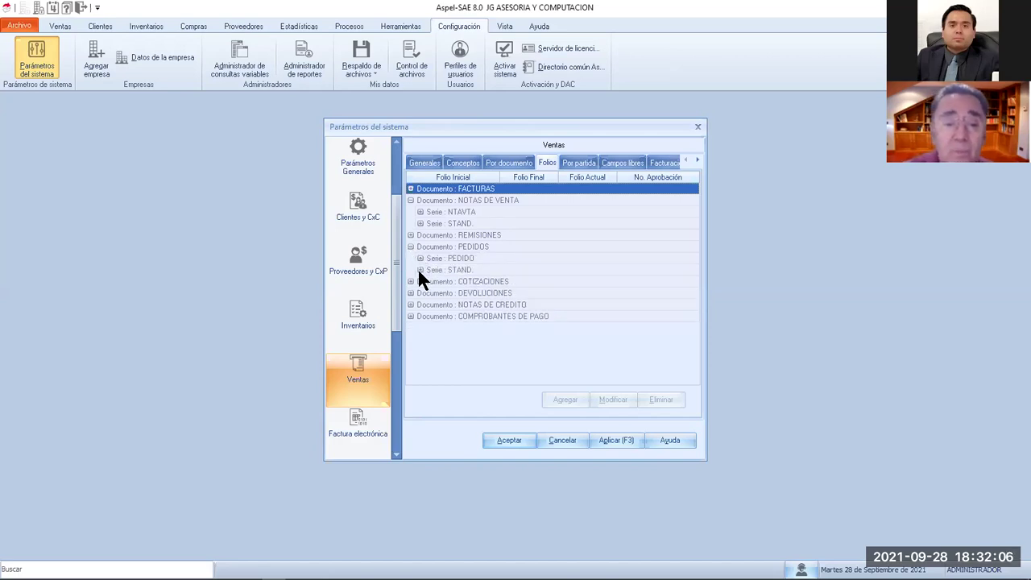
pyautogui.click(420, 269)
pyautogui.click(420, 269)
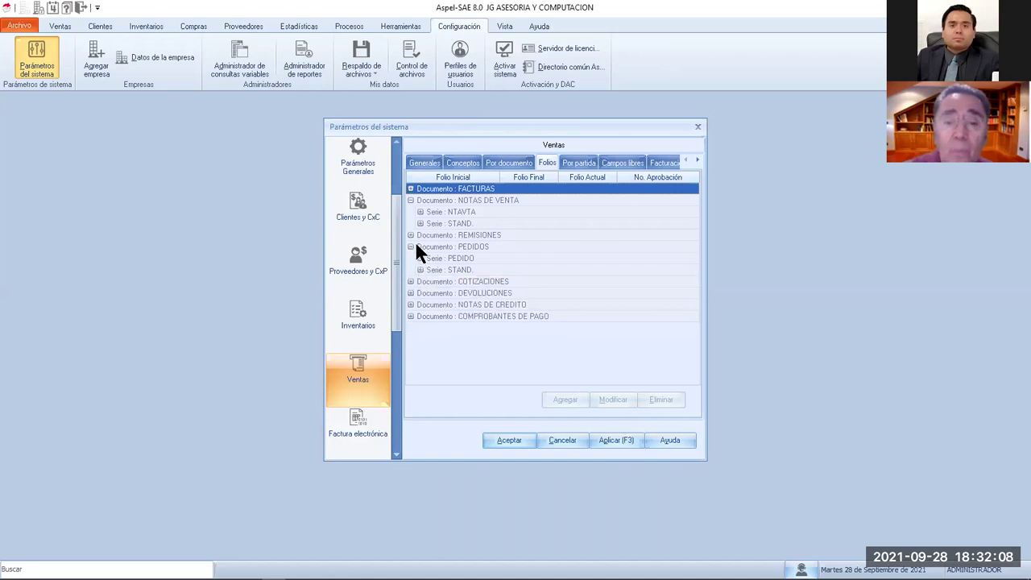
# Step: Try toggling the per-item capture options Descuento, Impuesto, Almacén and Observaciones y campos libres, and restore each one
pyautogui.click(575, 162)
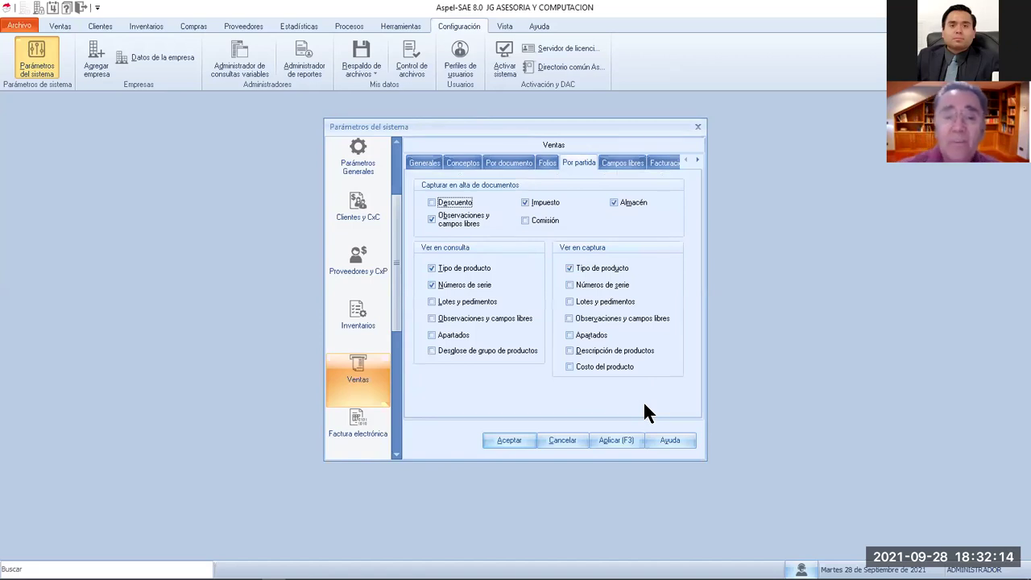
pyautogui.click(432, 202)
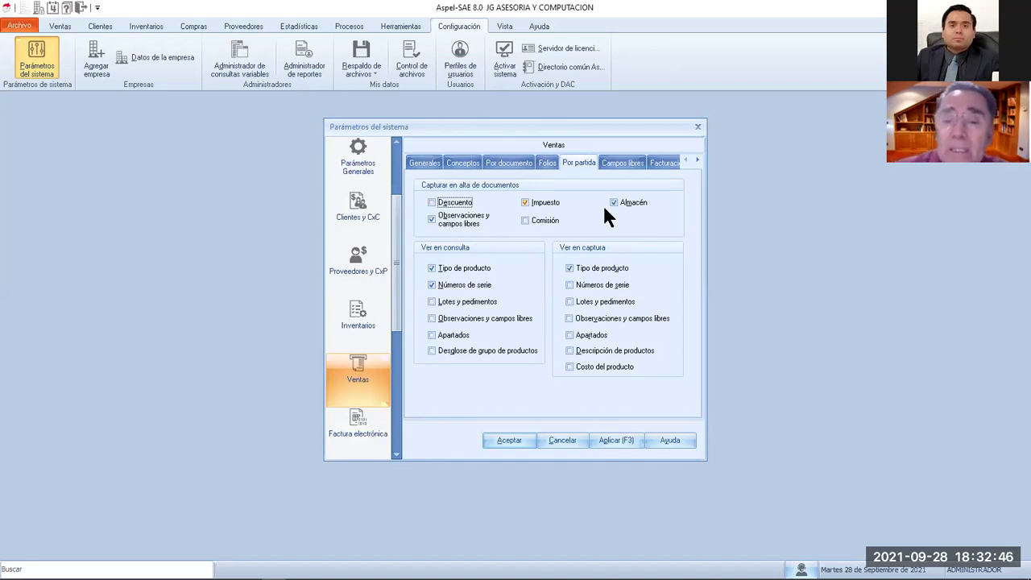
pyautogui.click(530, 202)
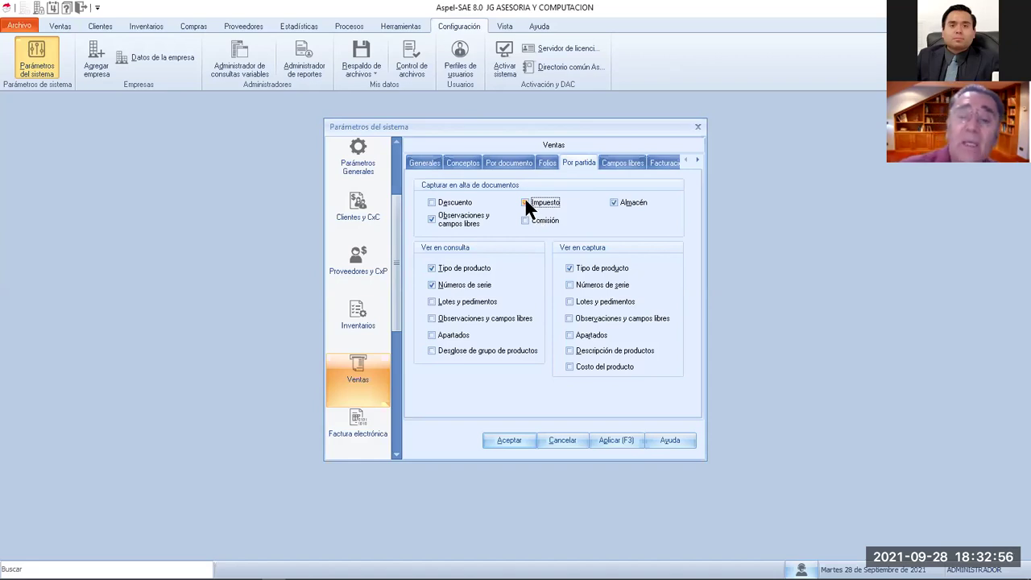
pyautogui.click(526, 204)
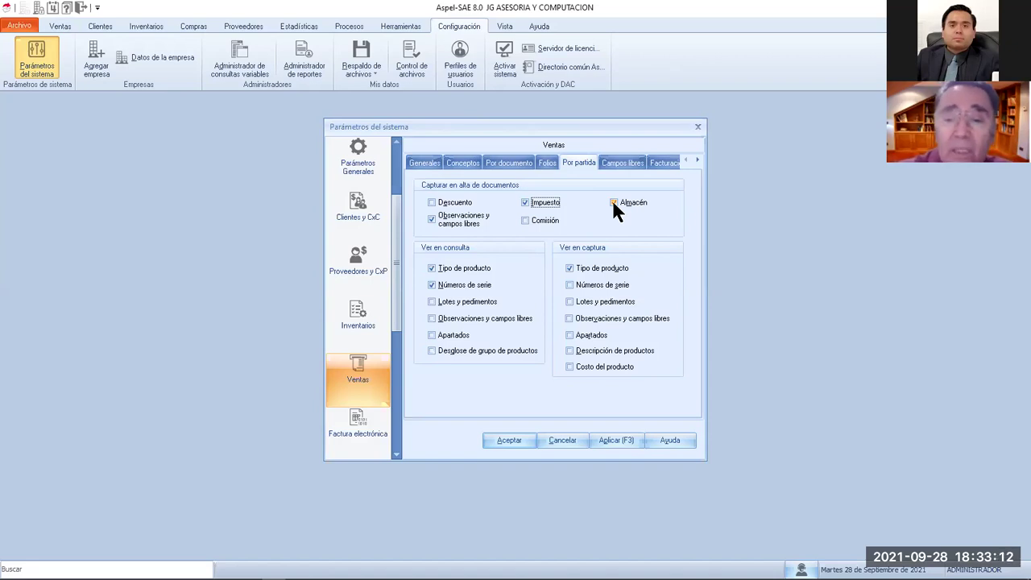
pyautogui.click(613, 202)
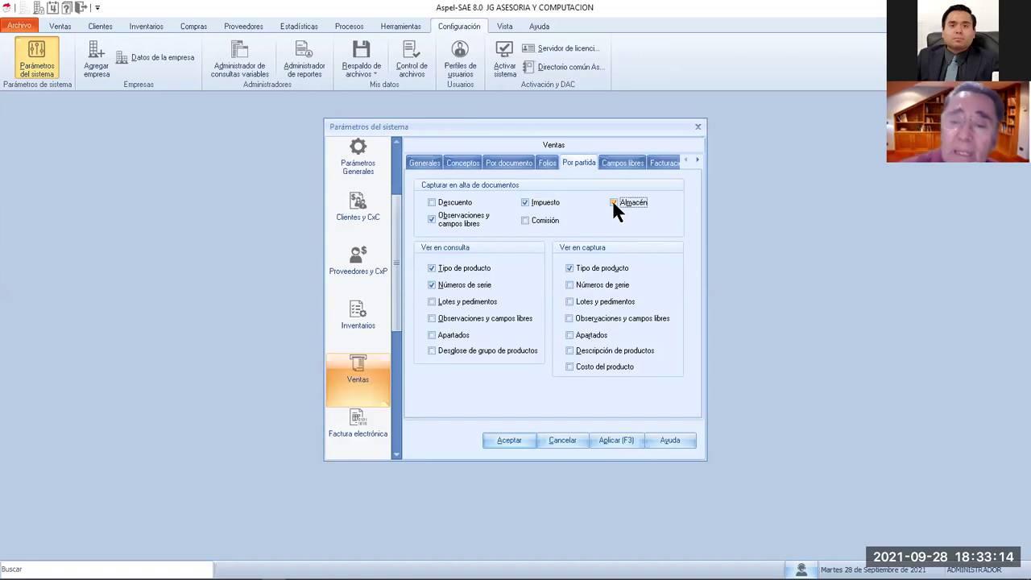
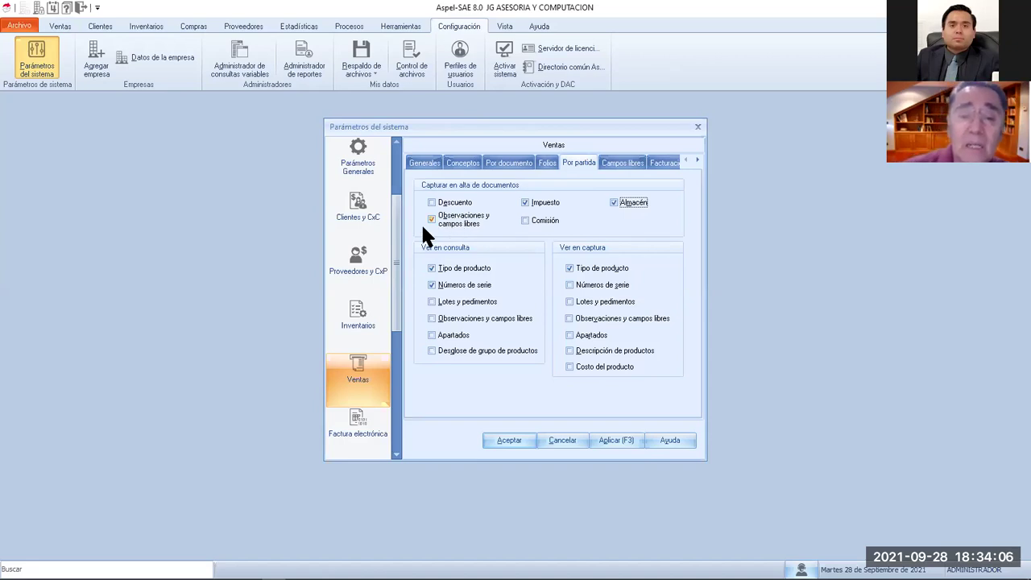
pyautogui.click(428, 215)
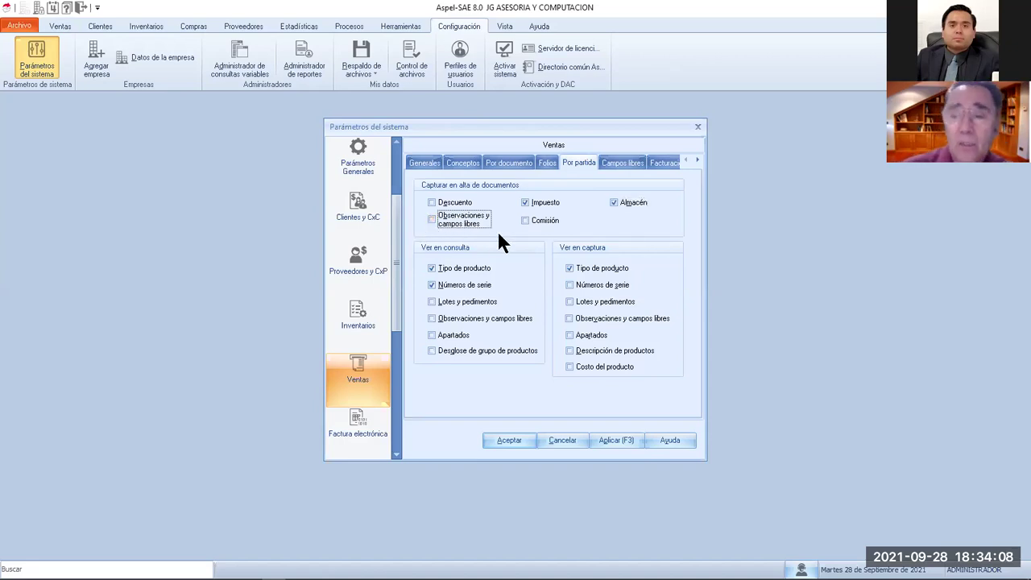
pyautogui.click(433, 219)
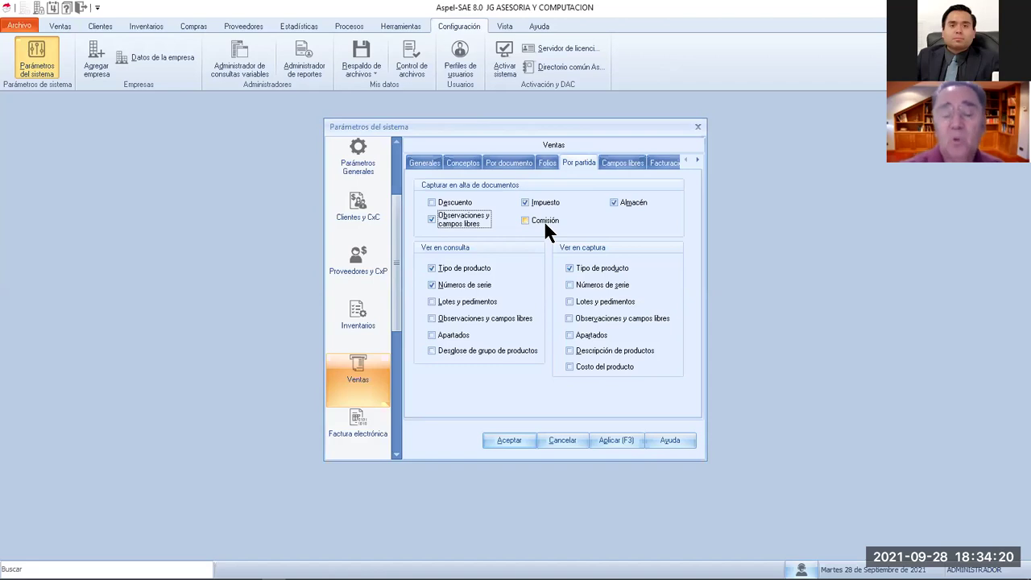
# Step: Enable Comisión among the per-item options captured in new sales documents, leaving Lotes y pedimentos off in the consultation view
pyautogui.click(526, 218)
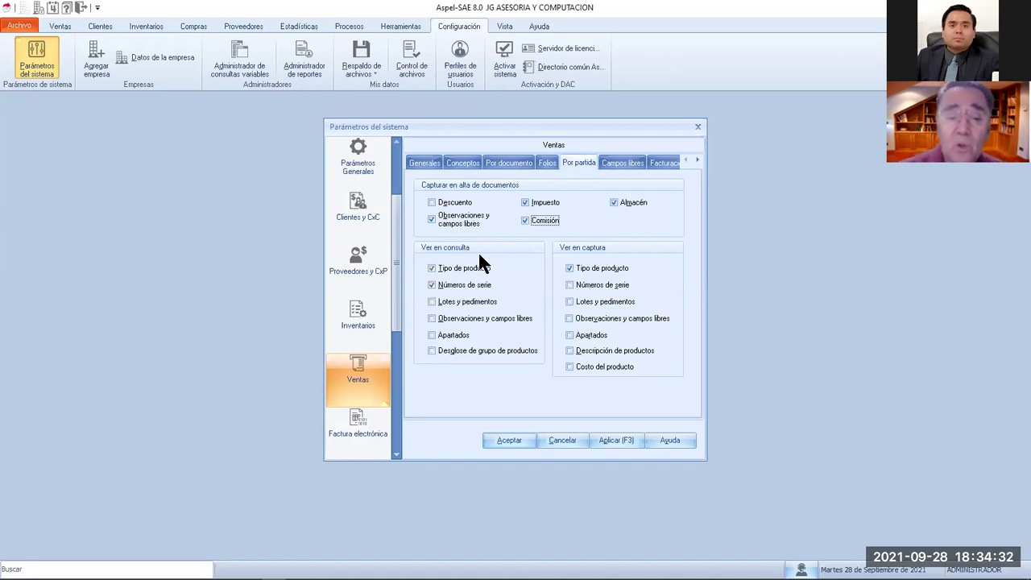
pyautogui.click(431, 300)
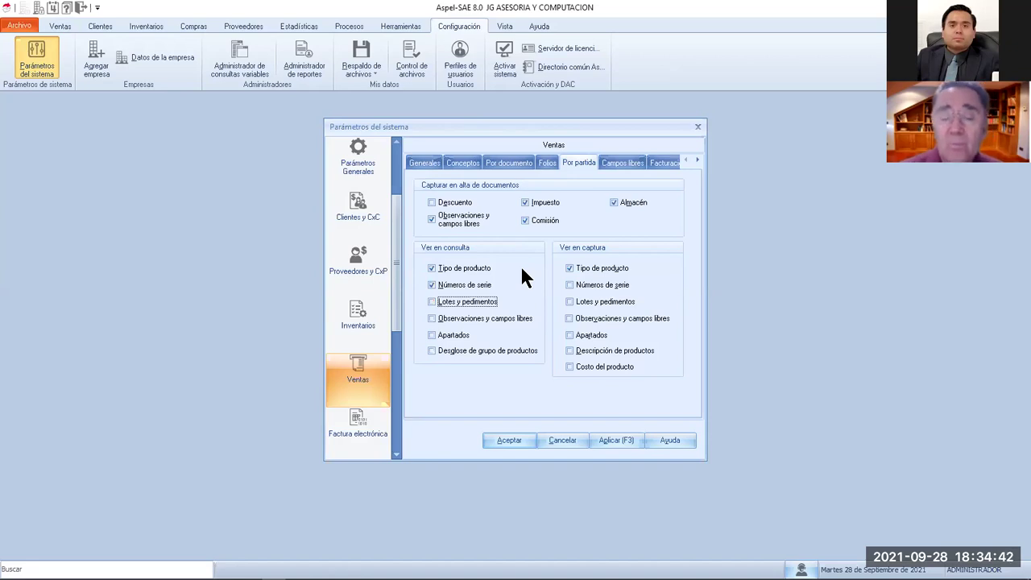
# Step: Compare the sales free fields defined at Documento level with those defined for Partidas
pyautogui.click(624, 163)
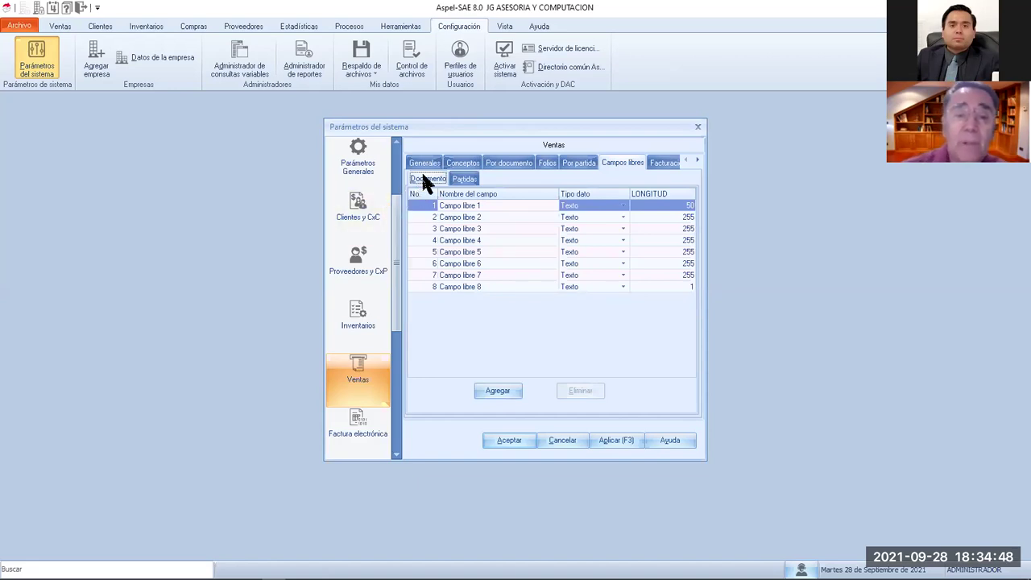
pyautogui.click(463, 176)
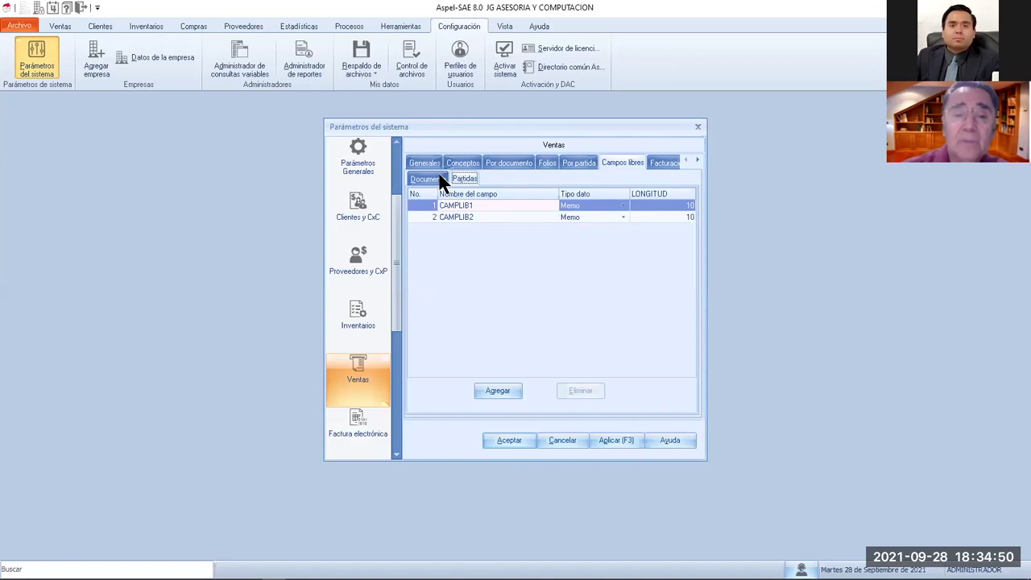
pyautogui.click(441, 179)
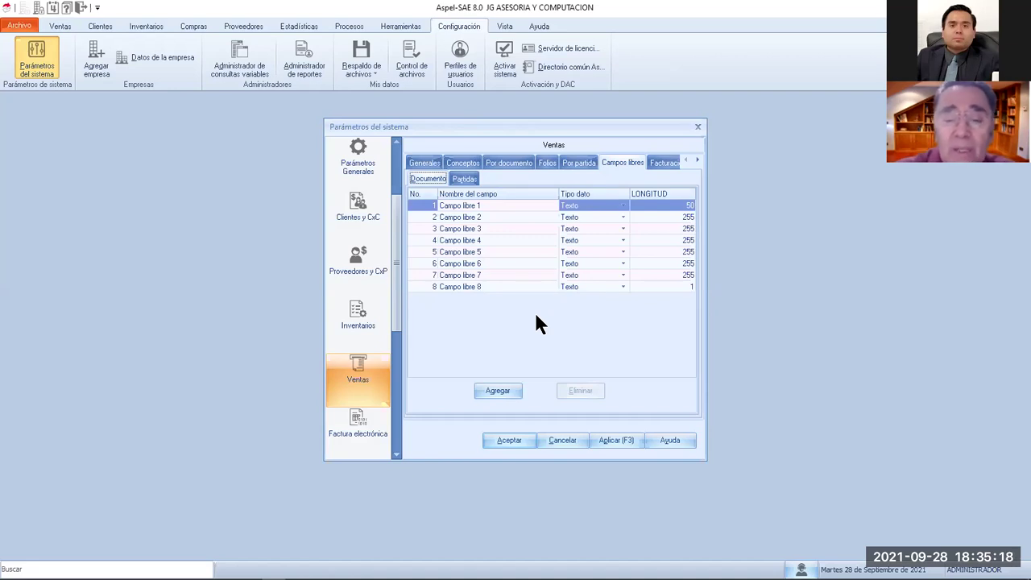
pyautogui.click(463, 180)
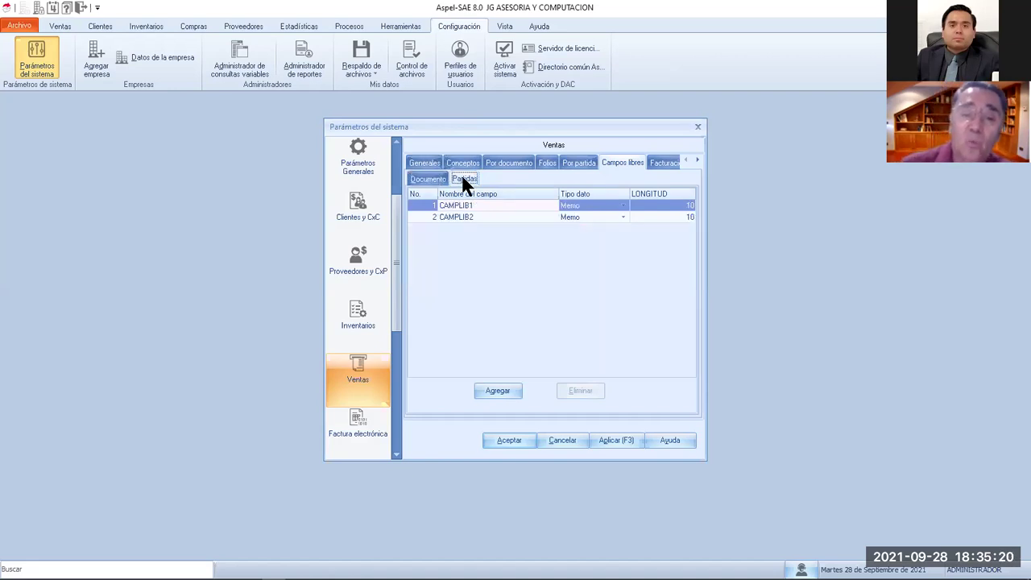
pyautogui.click(427, 178)
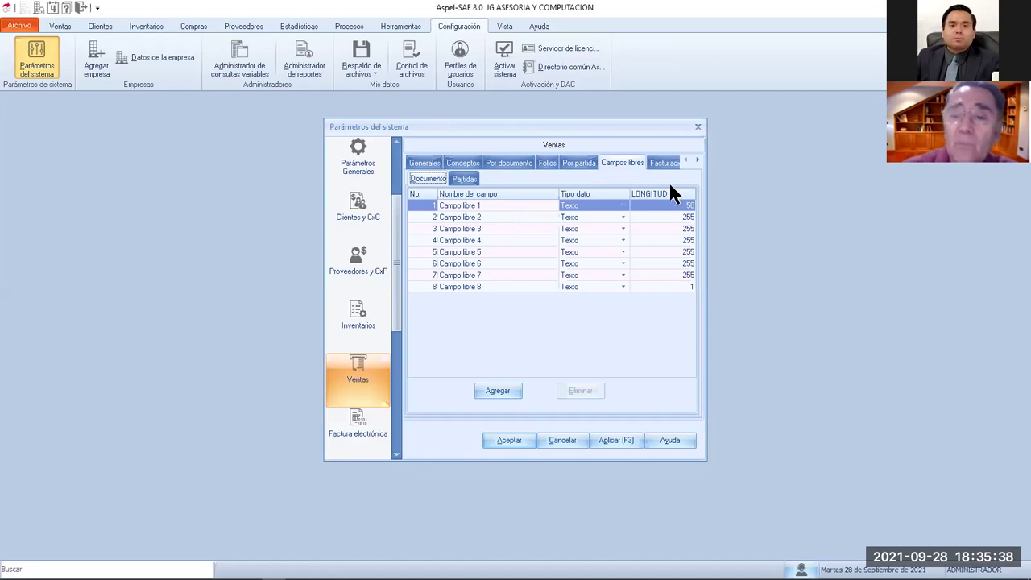
pyautogui.click(698, 160)
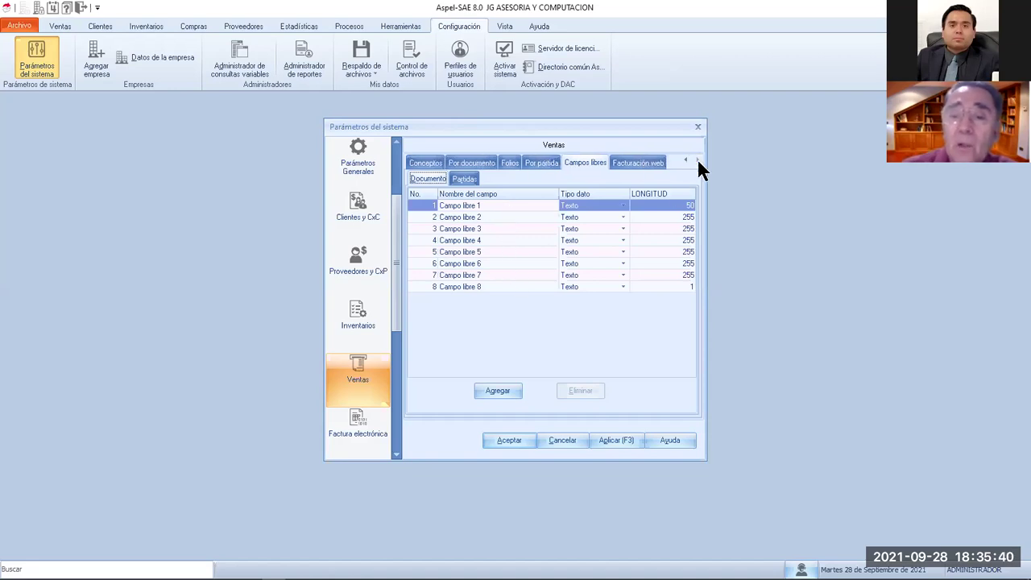
# Step: Review the web user name, password and sales ticket legend settings under Facturación web in the Ventas parameters
pyautogui.click(640, 164)
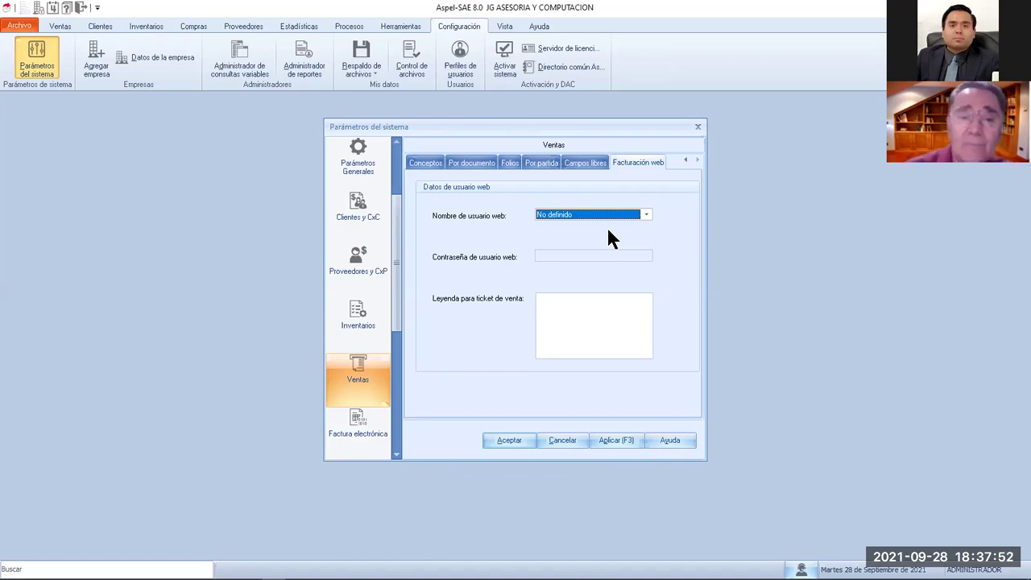
pyautogui.moveTo(393, 286); pyautogui.dragTo(400, 353)
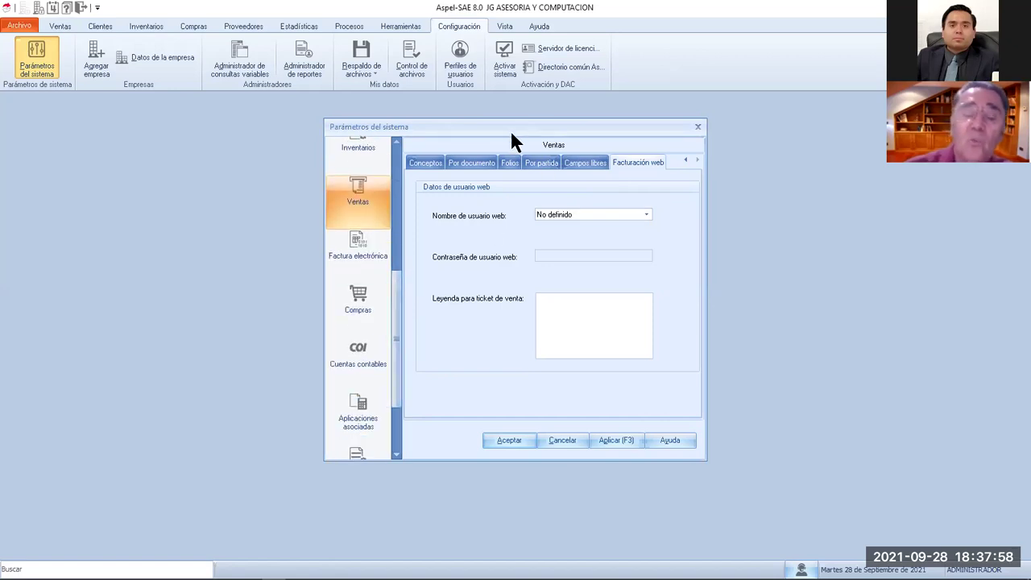
pyautogui.click(684, 161)
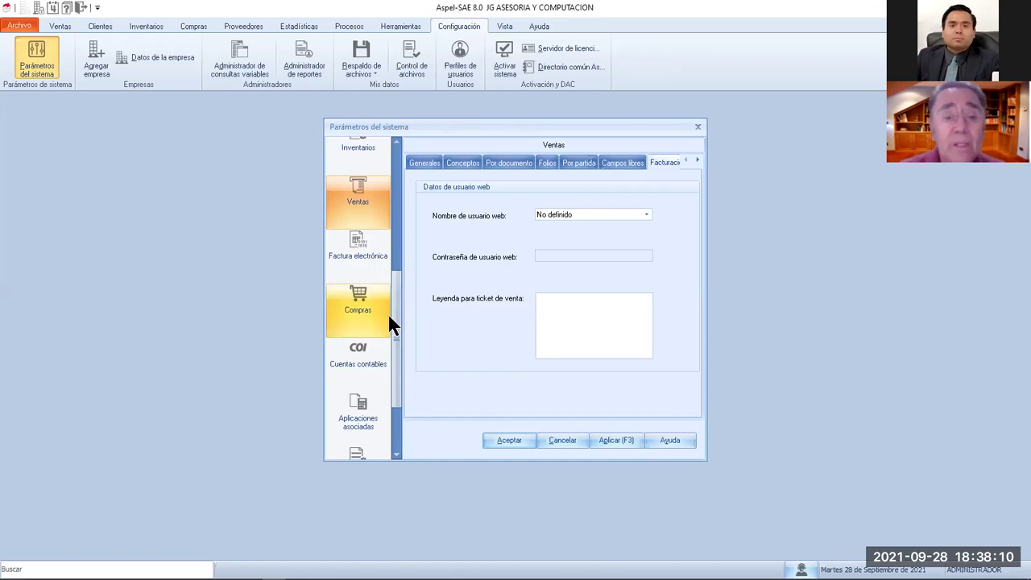
# Step: Try twice to enable electronic invoicing in the Factura electrónica general parameters
pyautogui.click(354, 240)
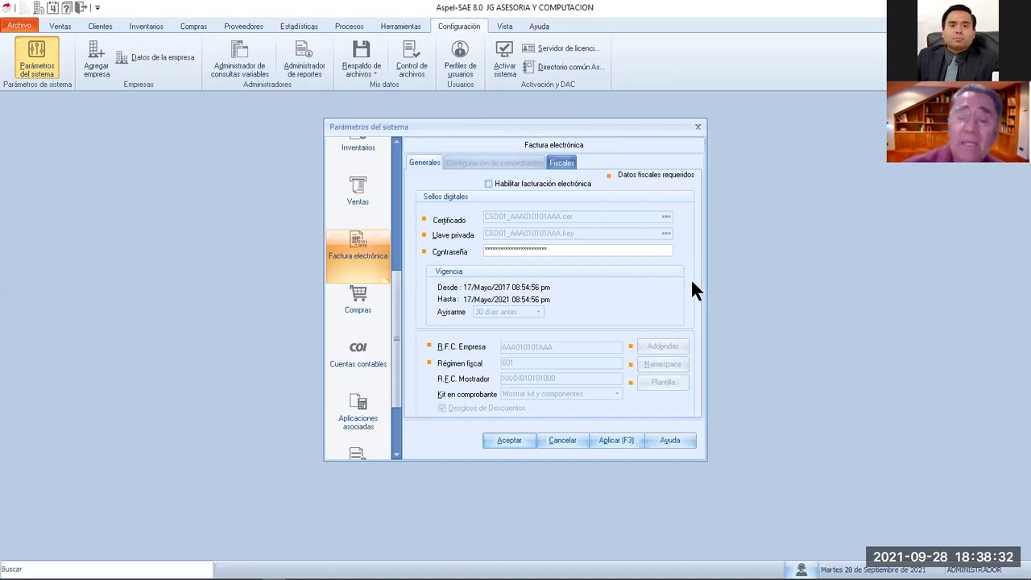
pyautogui.click(487, 182)
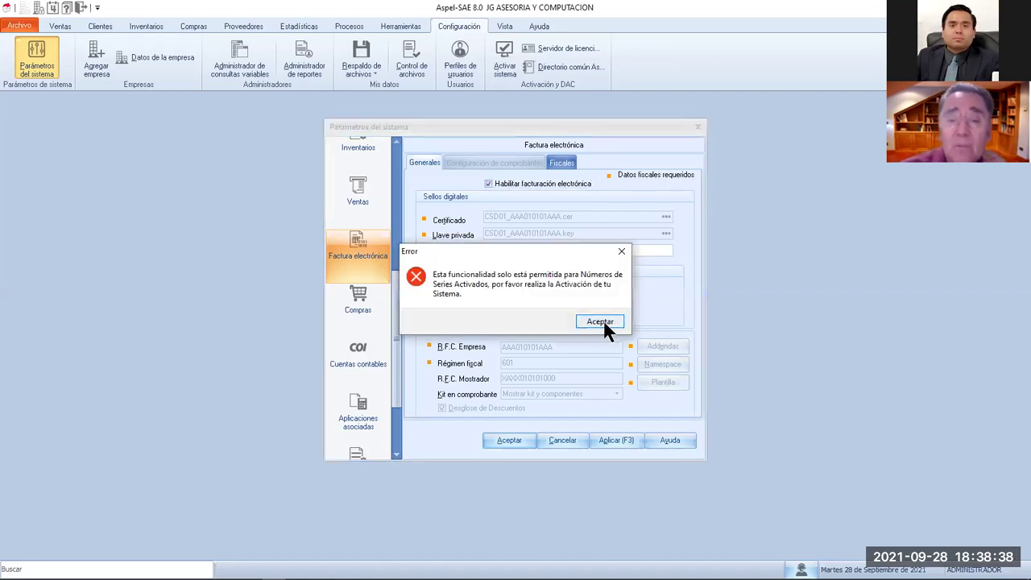
pyautogui.click(603, 319)
pyautogui.click(488, 181)
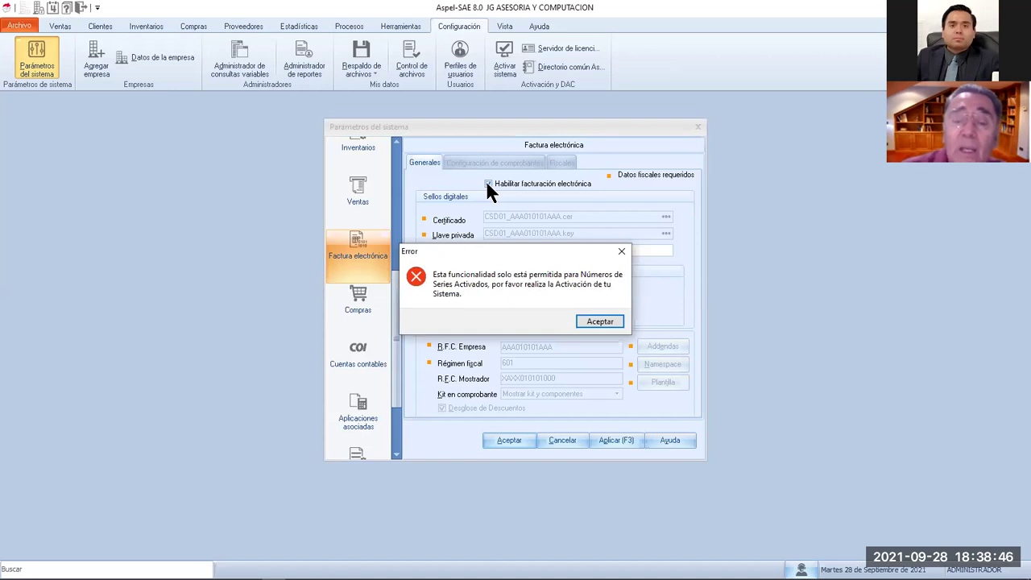
pyautogui.click(612, 318)
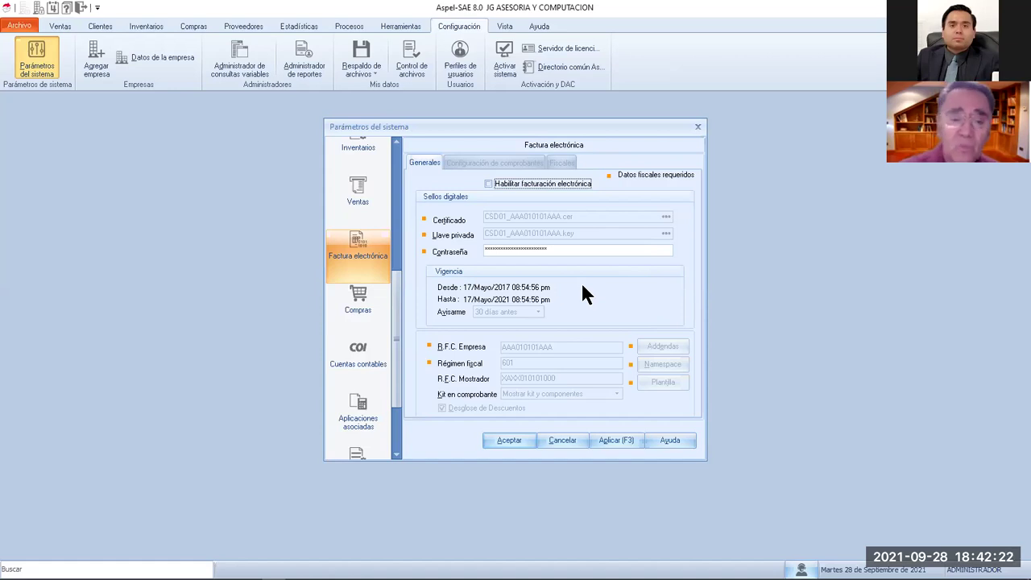
# Step: Compare the general capture and update parameters of Compras with those of Ventas
pyautogui.click(358, 300)
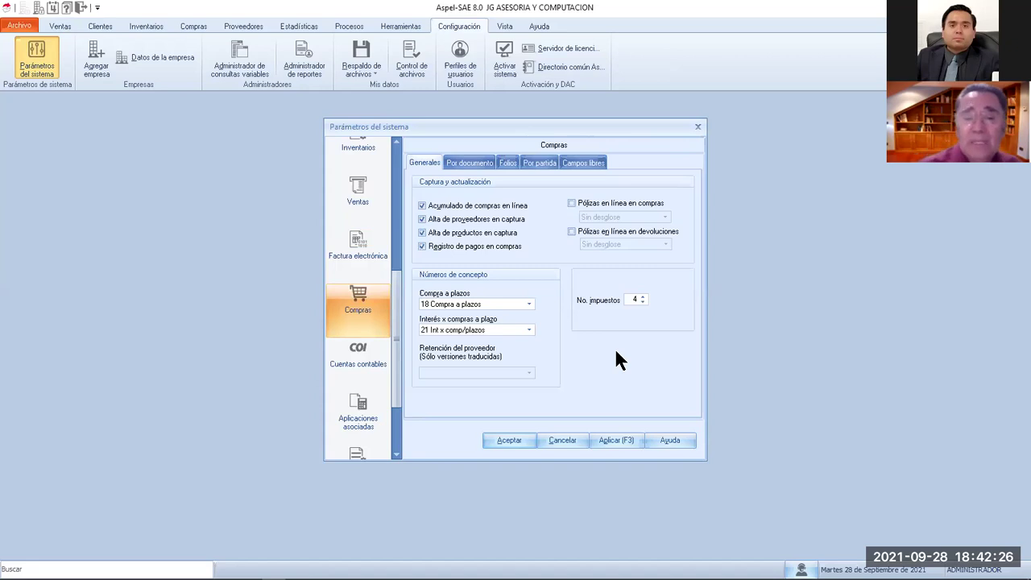
pyautogui.click(362, 199)
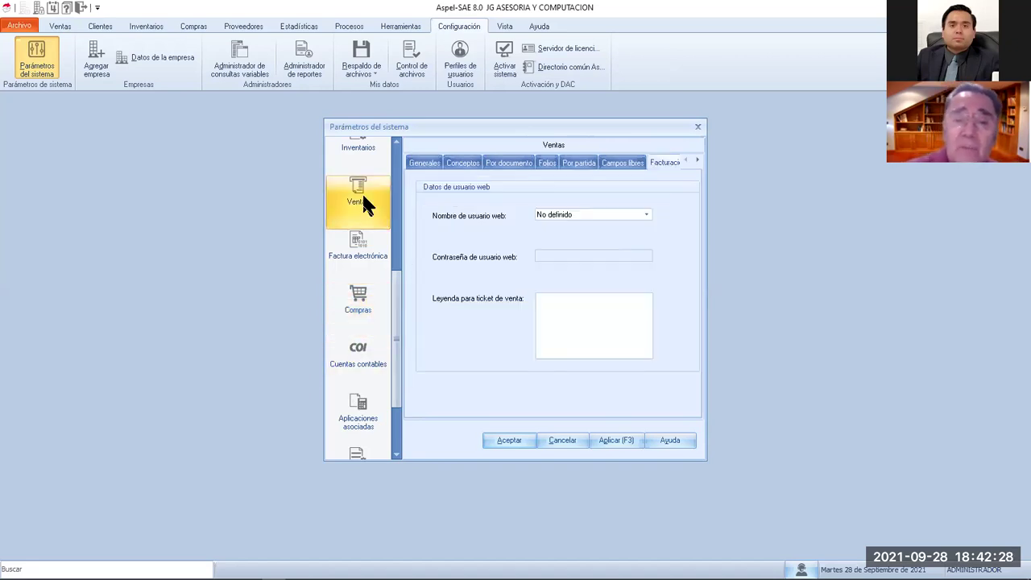
pyautogui.click(425, 163)
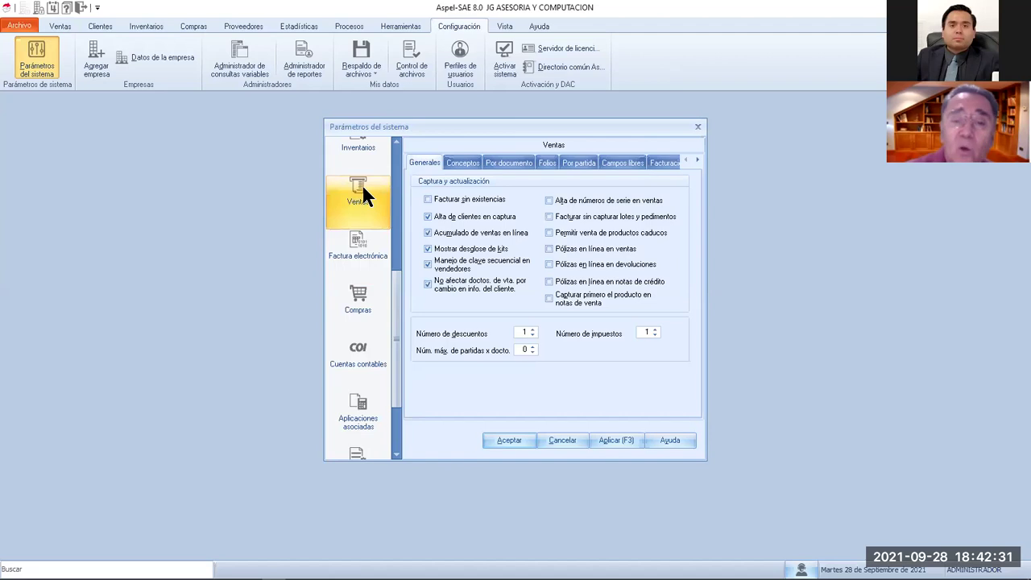
# Step: Disable Alta de productos en captura in the general Compras parameters, keeping Registro de pagos en compras enabled
pyautogui.click(360, 309)
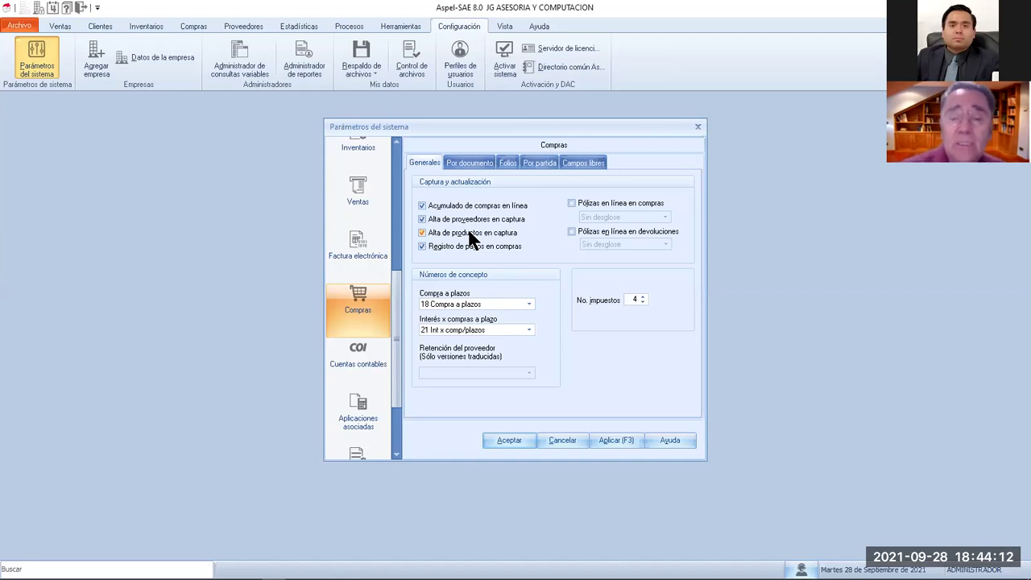
pyautogui.click(422, 232)
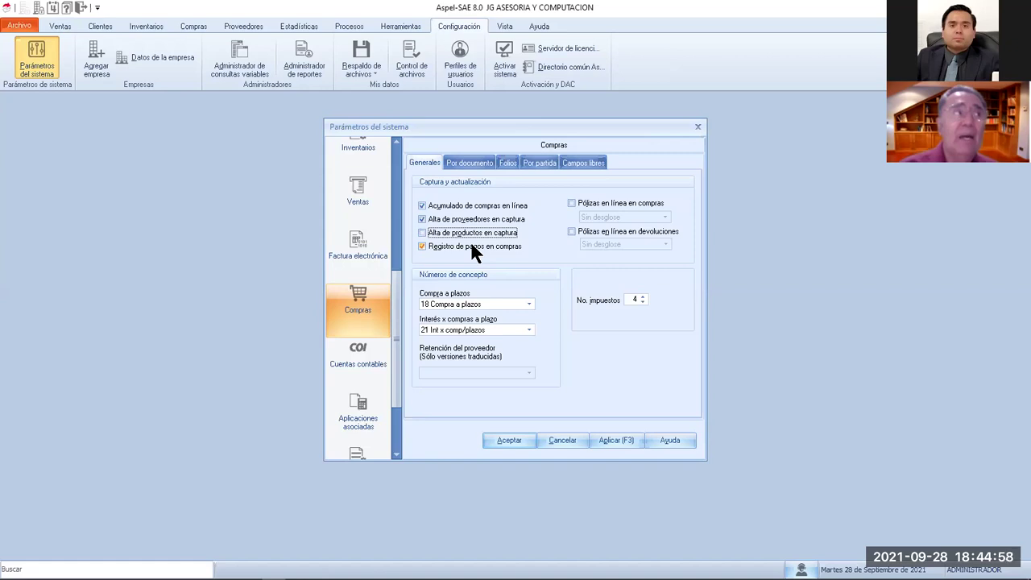
pyautogui.click(474, 244)
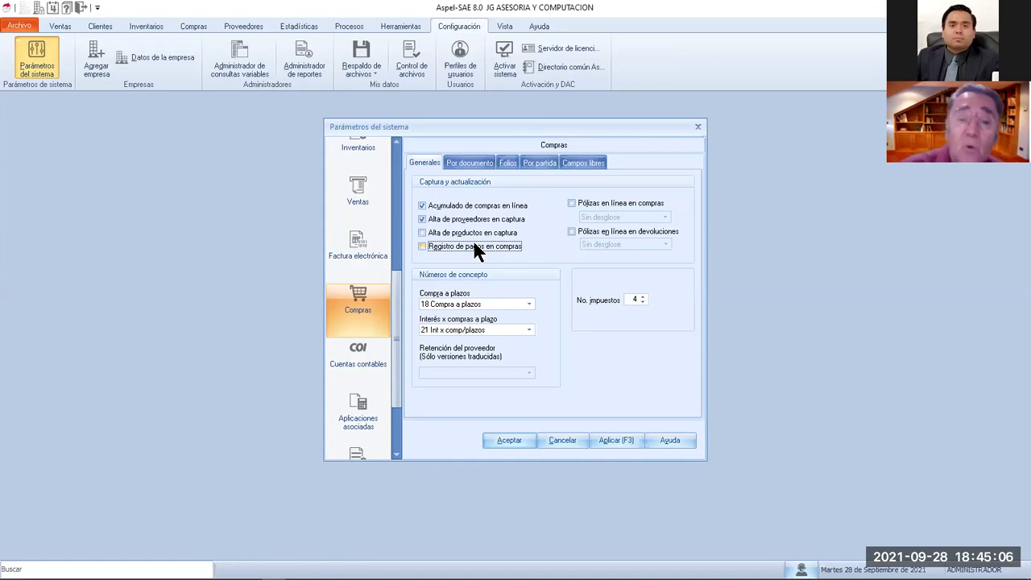
pyautogui.click(422, 245)
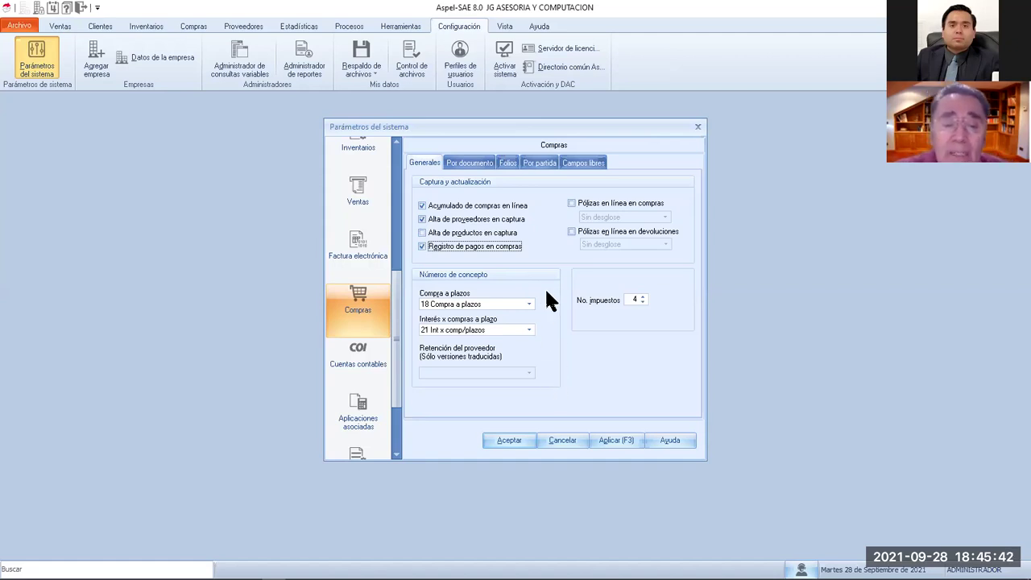
# Step: Set the Compra a plazos concept to 1 Compras and the number of purchase taxes to 1
pyautogui.click(529, 304)
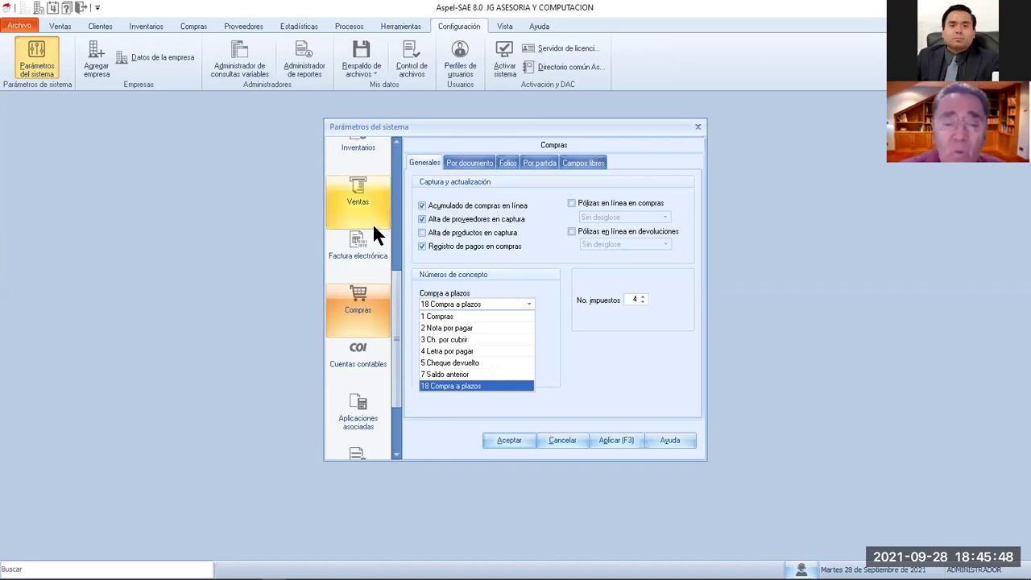
pyautogui.click(486, 314)
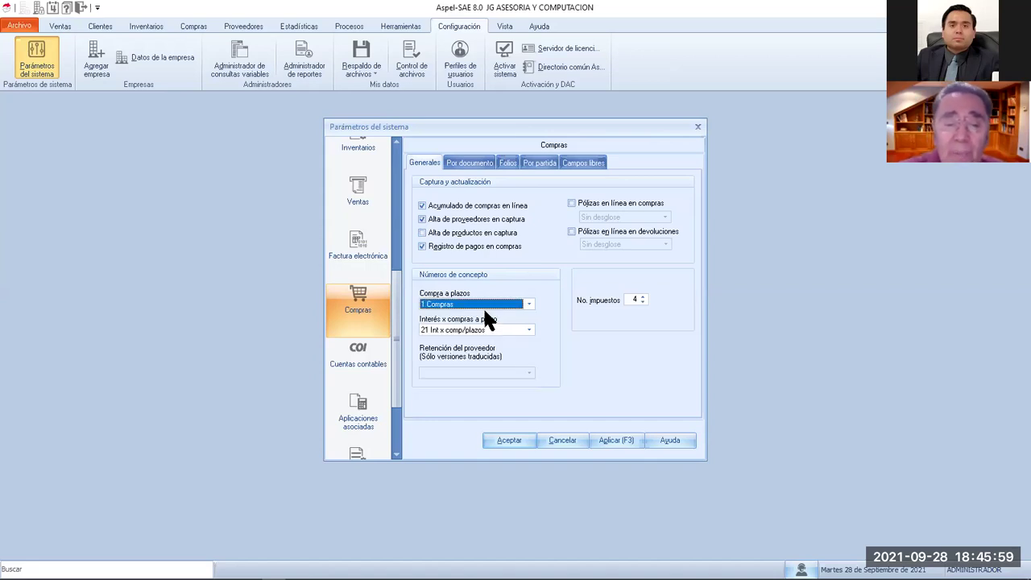
pyautogui.click(643, 298)
pyautogui.write('1')
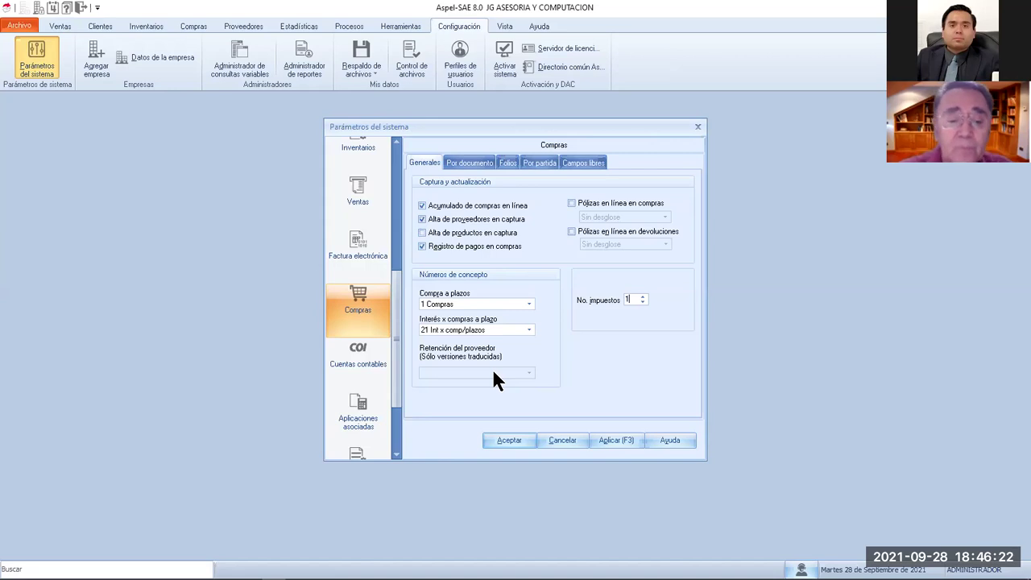
# Step: Review the purchase series definition and the per-document settings for Compras, Recepciones, Órdenes, Requisiciones and Devoluciones
pyautogui.click(477, 162)
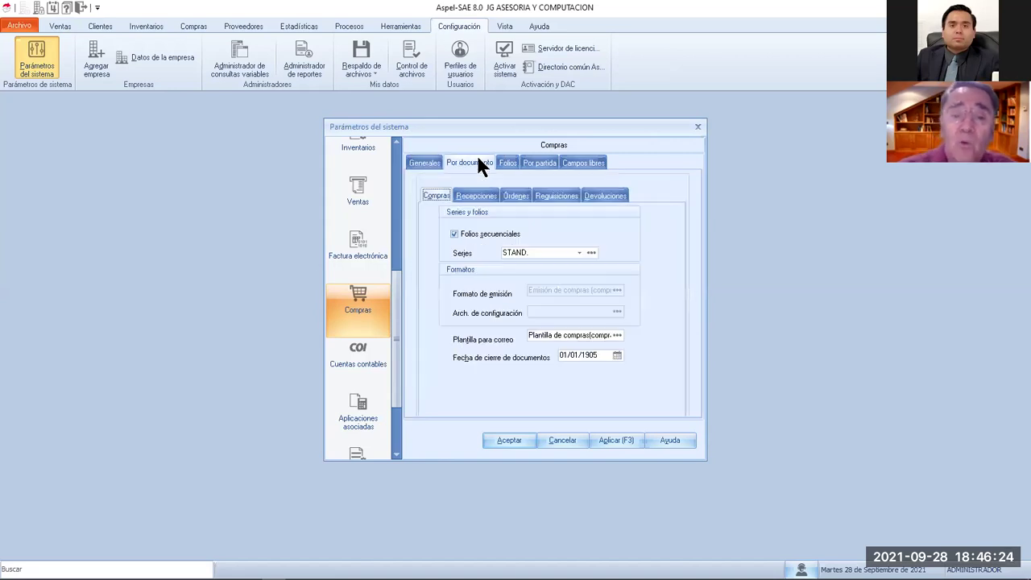
pyautogui.click(591, 253)
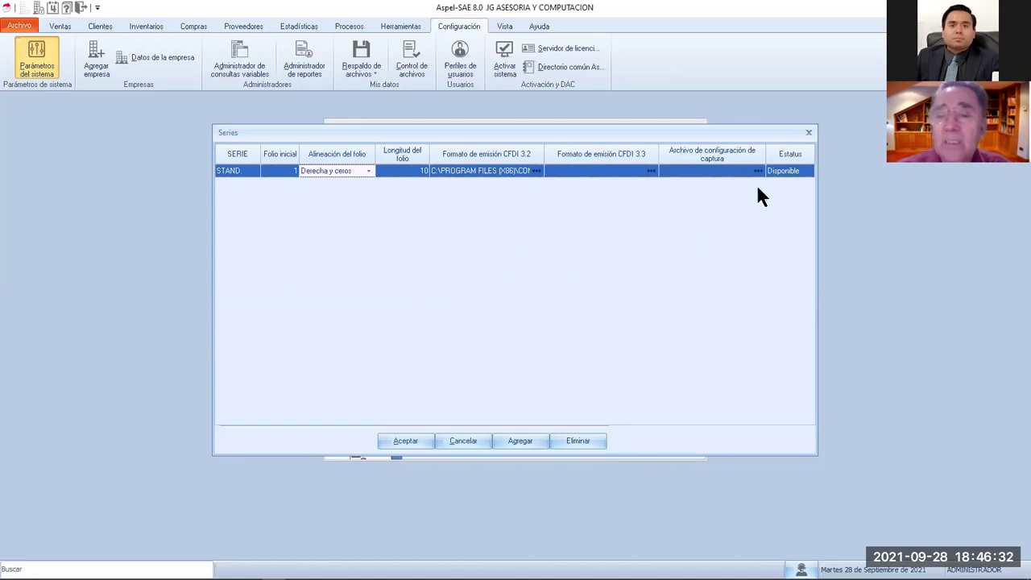
pyautogui.click(808, 132)
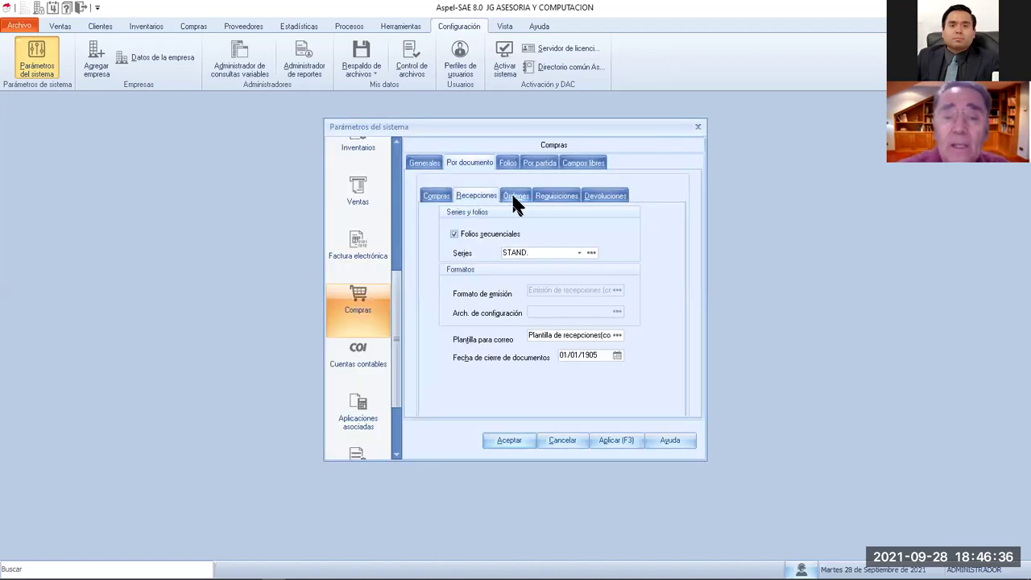
pyautogui.click(512, 195)
pyautogui.click(568, 194)
pyautogui.click(609, 196)
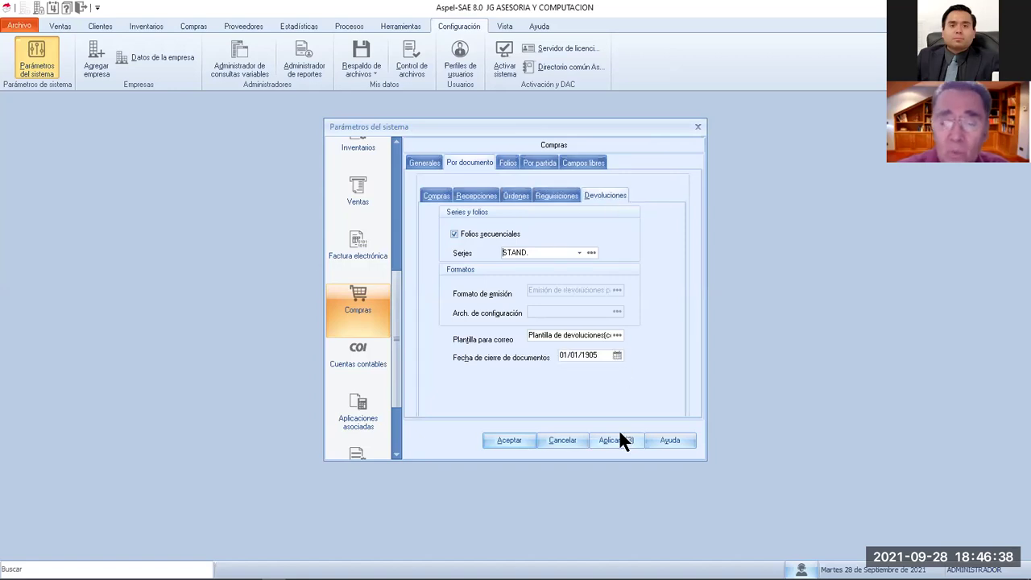
# Step: Check the purchase folios of the STAND. series under the ORDENES document
pyautogui.click(512, 163)
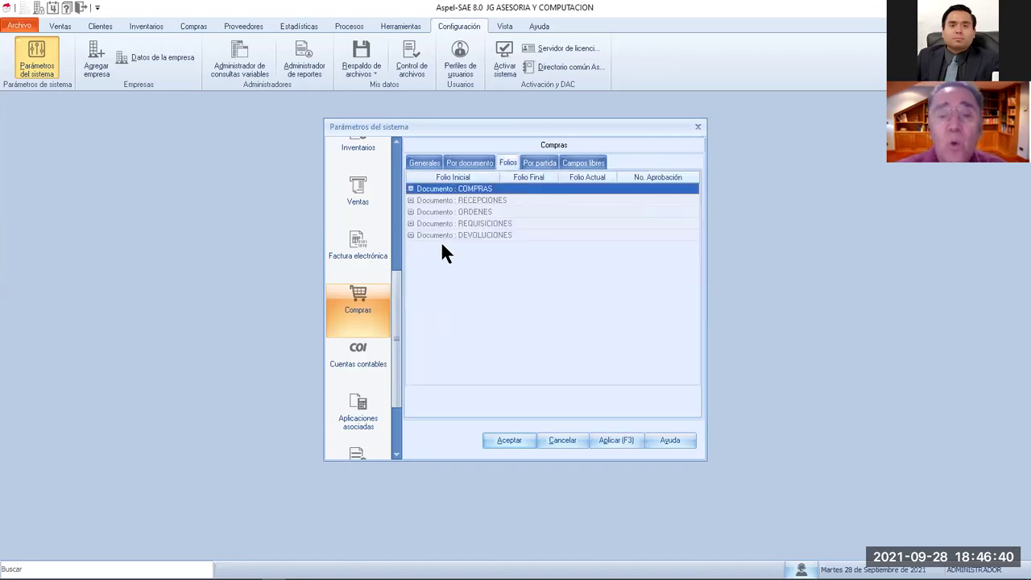
pyautogui.click(411, 212)
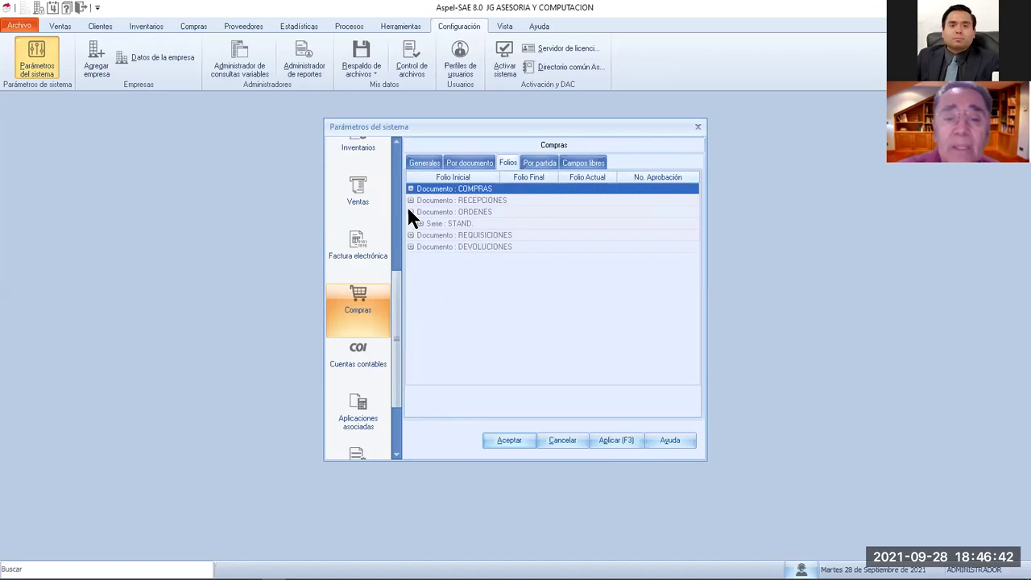
pyautogui.click(419, 223)
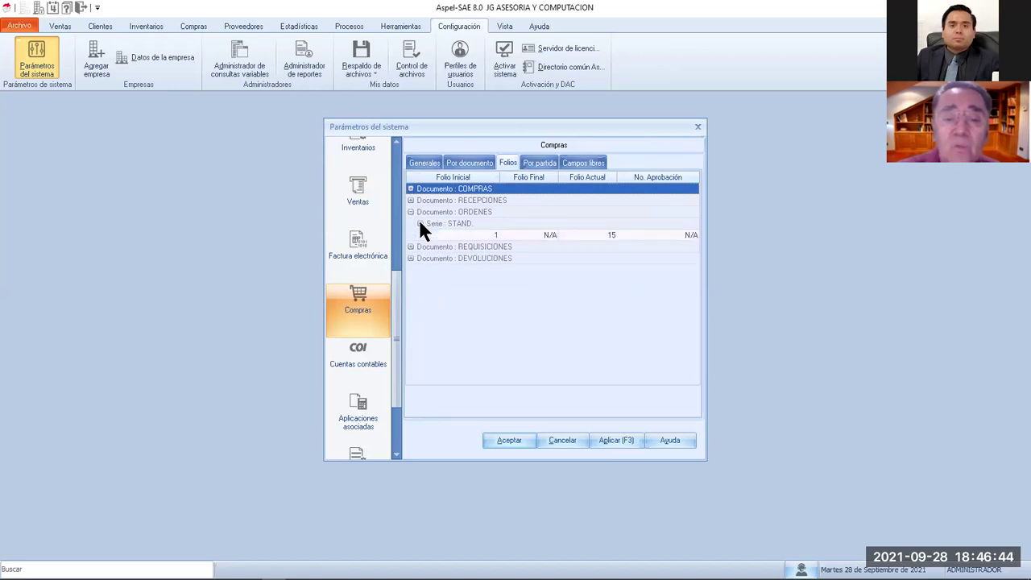
# Step: Try toggling Observaciones y campos libres, Indirectos por Partida and Considerar impuesto 1 en el costo for purchase items, restore them, and view the purchase free fields
pyautogui.click(542, 163)
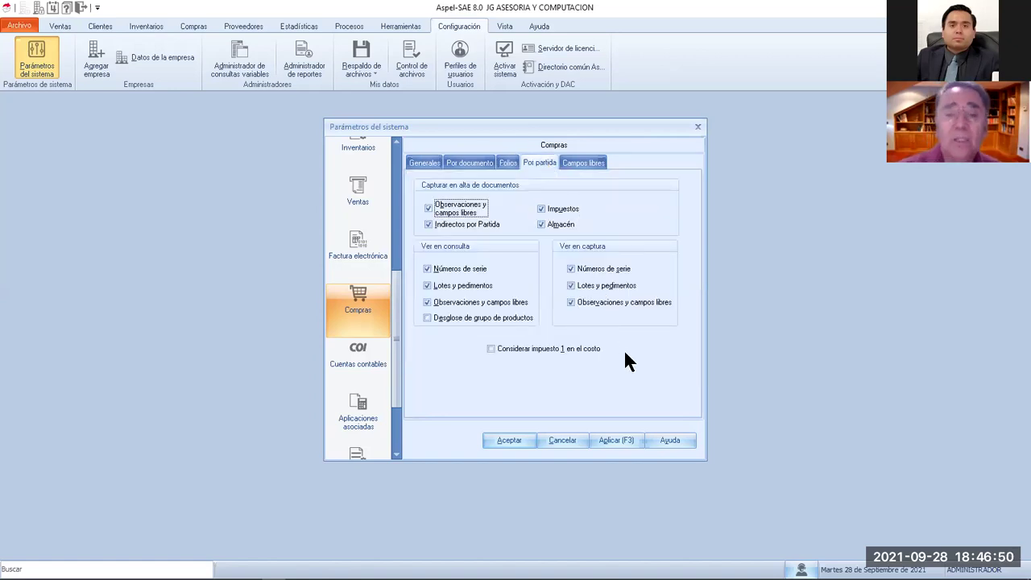
pyautogui.click(427, 207)
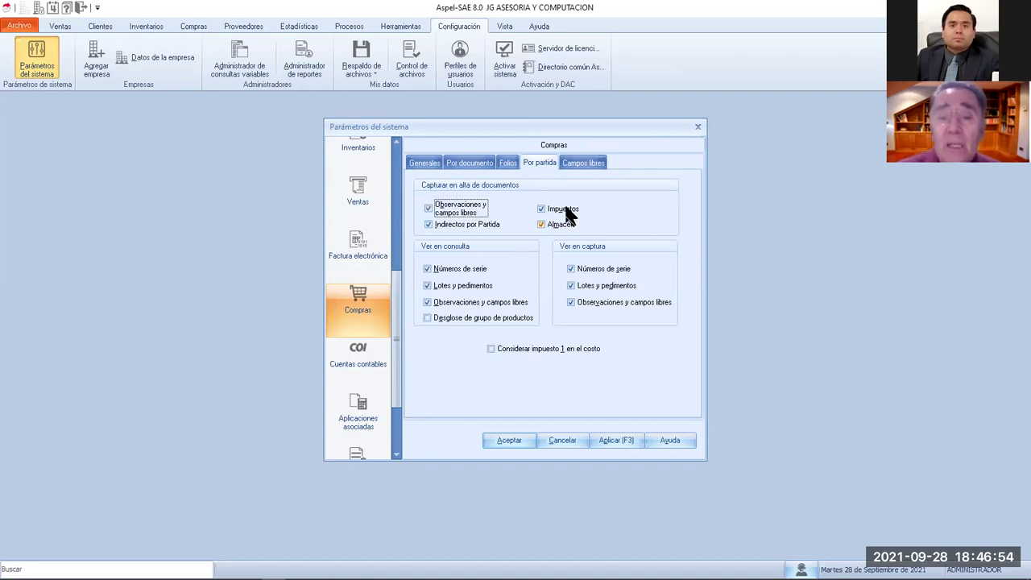
pyautogui.click(481, 225)
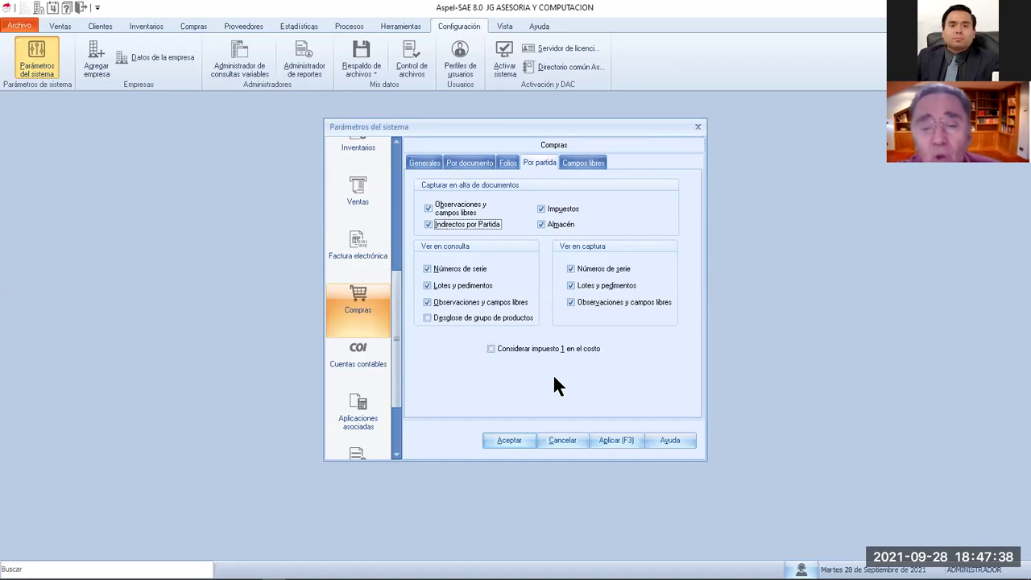
pyautogui.click(491, 349)
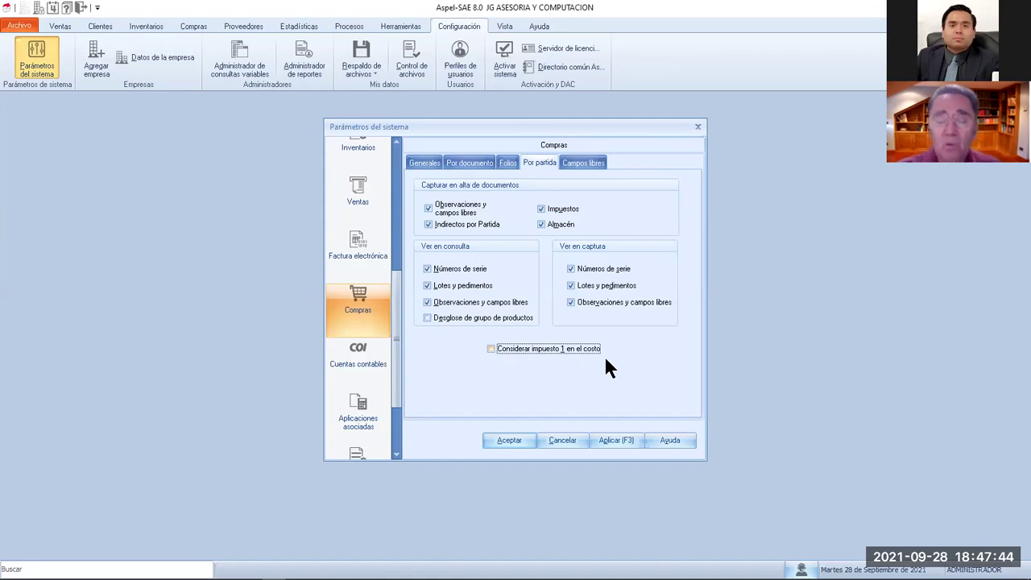
pyautogui.click(594, 167)
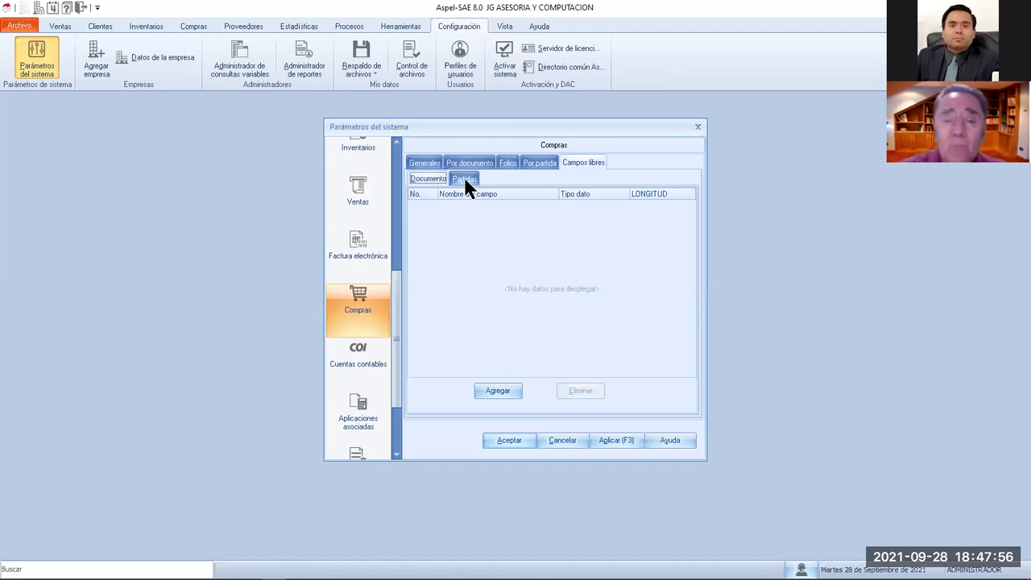
# Step: Try entering a sample ledger account number for Bancos in the other Cuentas contables, and clear it
pyautogui.click(357, 363)
pyautogui.moveTo(397, 292); pyautogui.dragTo(394, 369)
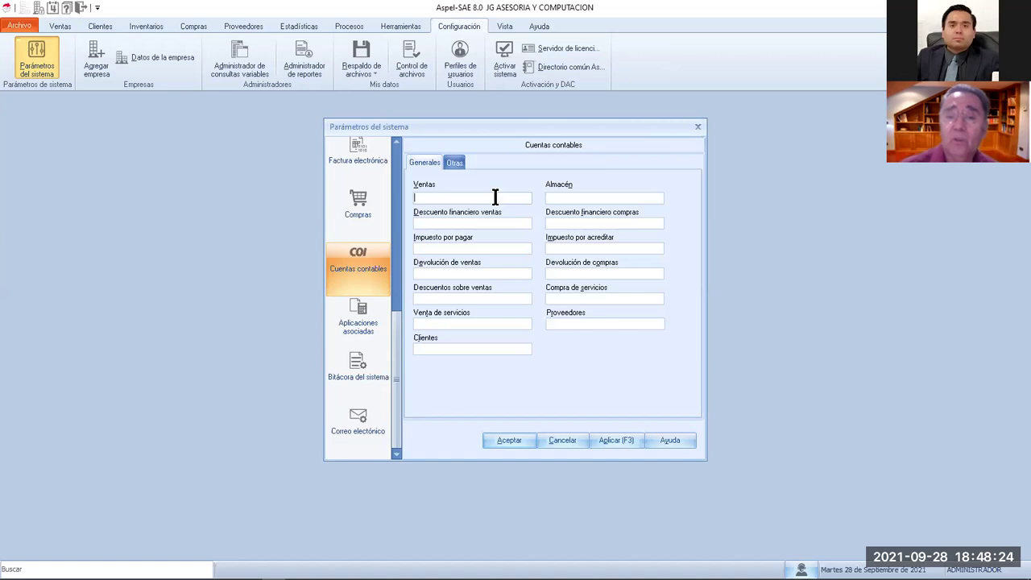
pyautogui.click(453, 161)
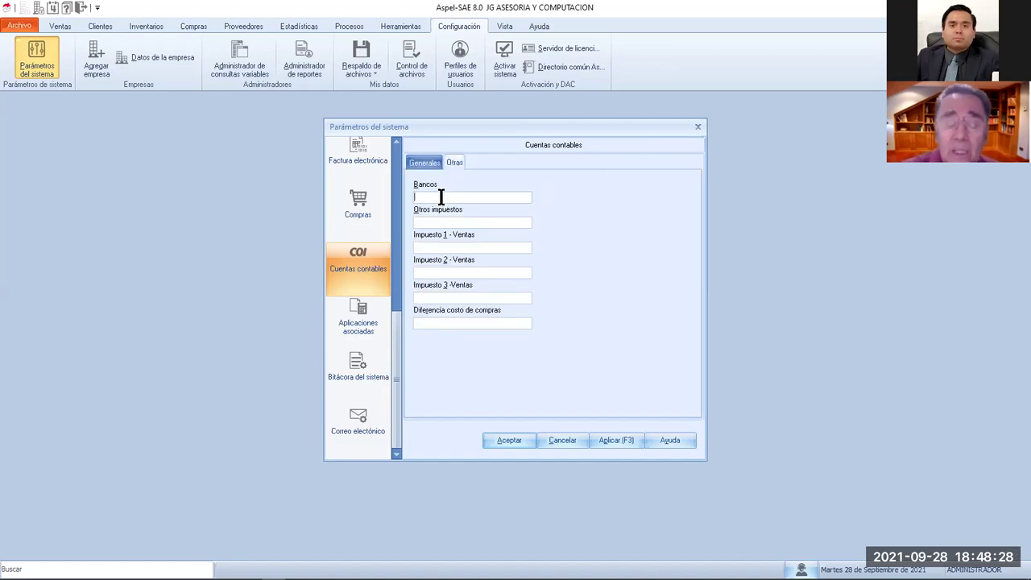
pyautogui.write('1120-000-001')
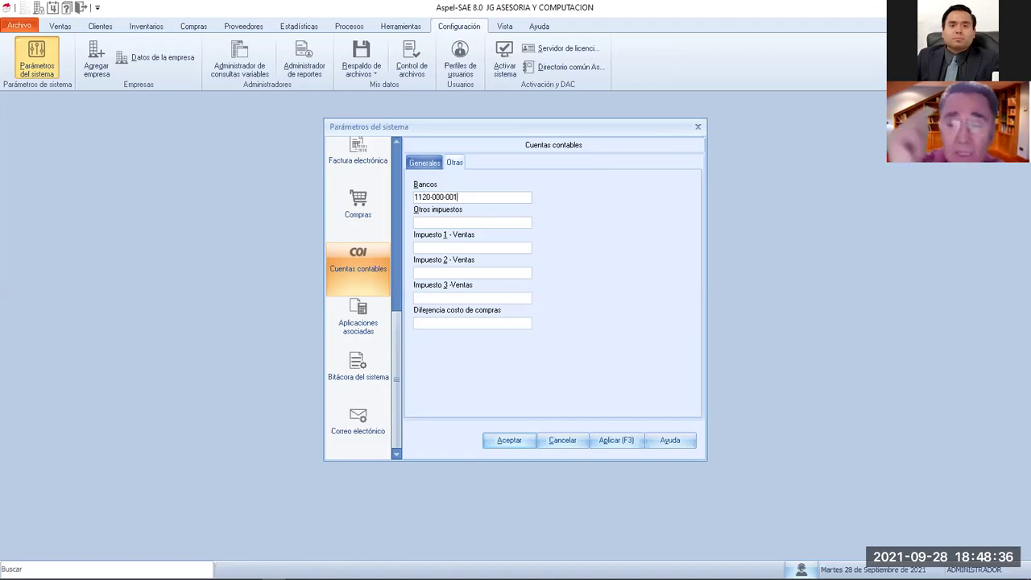
pyautogui.press('BackSpace')
pyautogui.press('BackSpace')
pyautogui.press('BackSpace')
pyautogui.press('BackSpace')
pyautogui.press('BackSpace')
pyautogui.press('BackSpace')
pyautogui.press('BackSpace')
pyautogui.press('BackSpace')
pyautogui.press('BackSpace')
pyautogui.press('BackSpace')
pyautogui.press('BackSpace')
pyautogui.press('BackSpace')
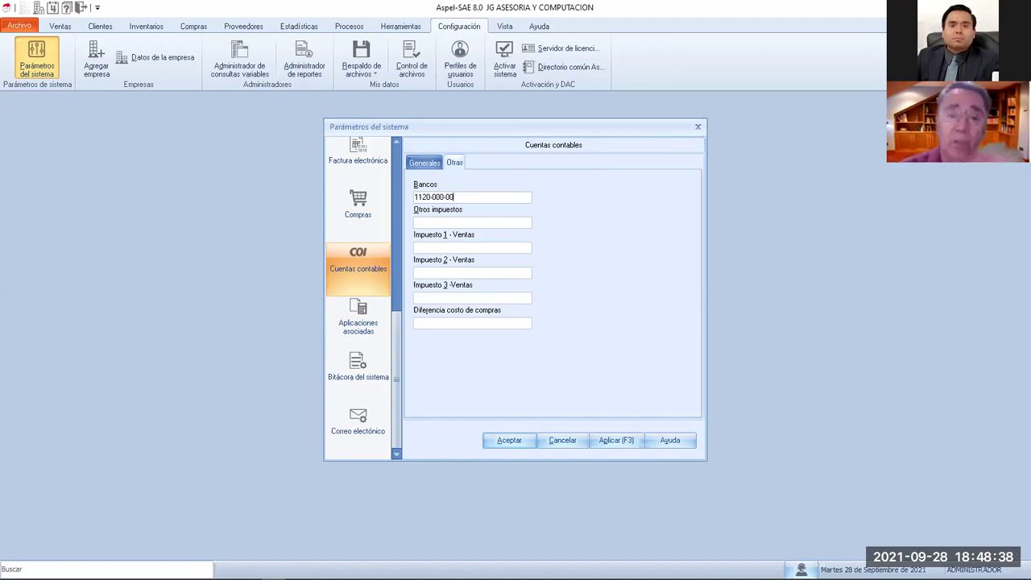
# Step: Enable Modo alterno de captura in the Aplicaciones asociadas parameters
pyautogui.click(348, 326)
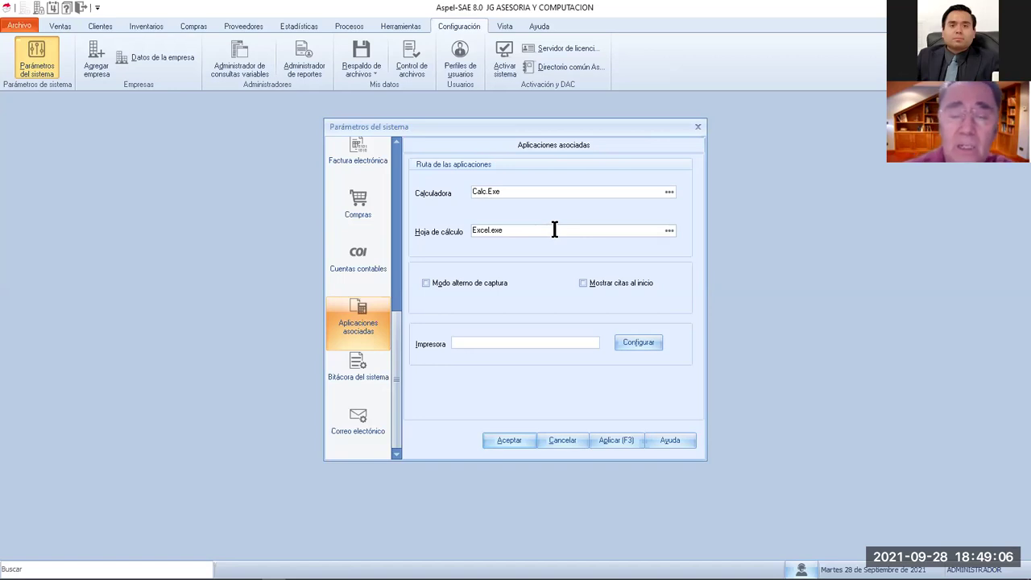
pyautogui.click(426, 282)
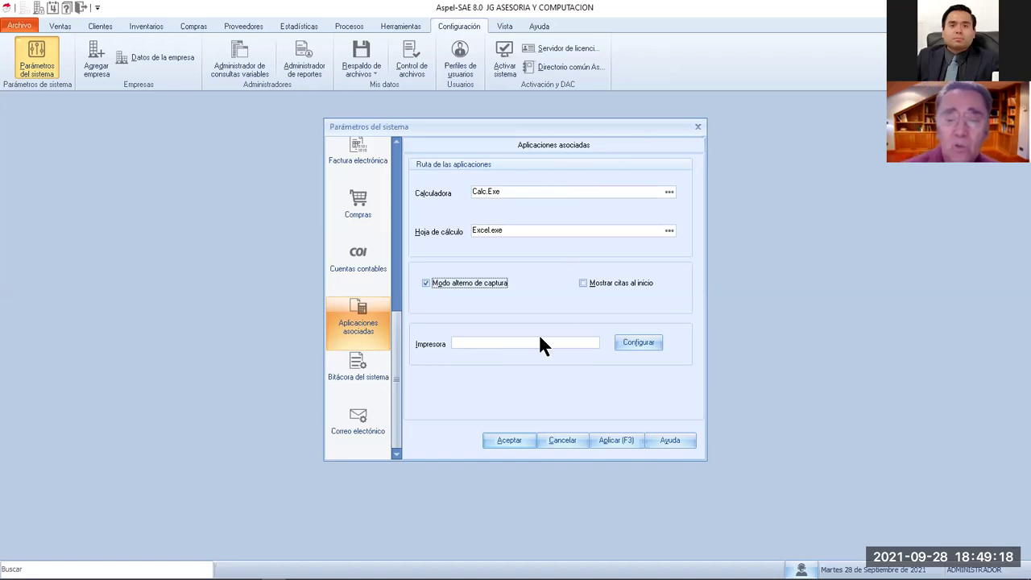
# Step: Enable Mostrar citas al inicio and assign OneNote (Desktop) as the printer in the Aplicaciones asociadas parameters
pyautogui.click(583, 281)
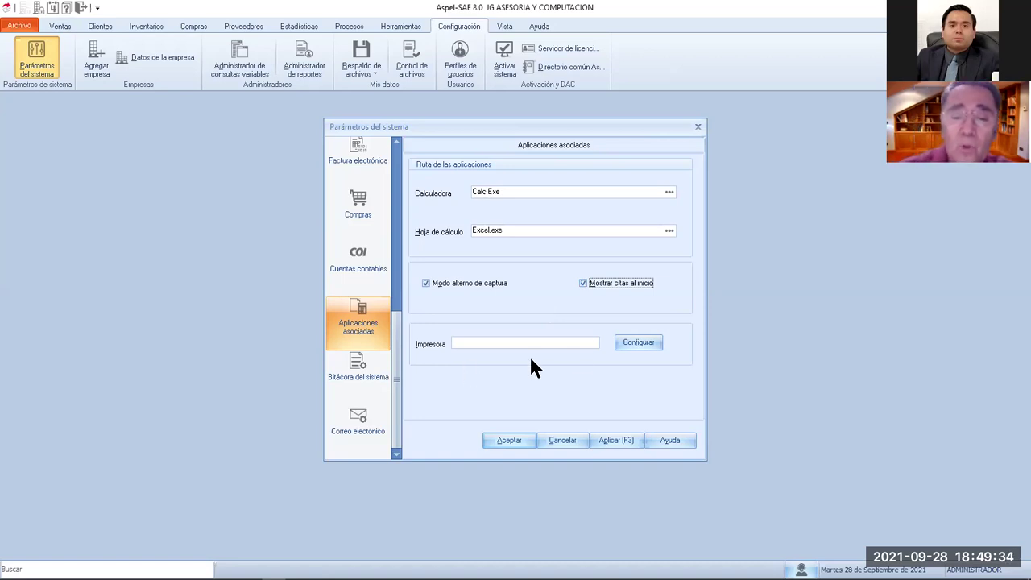
pyautogui.click(644, 343)
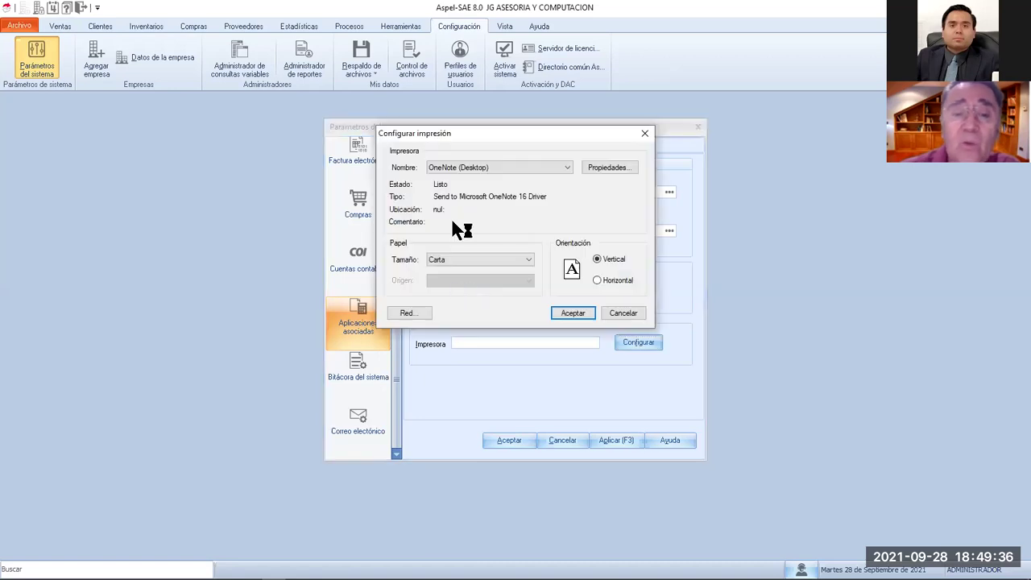
pyautogui.click(567, 167)
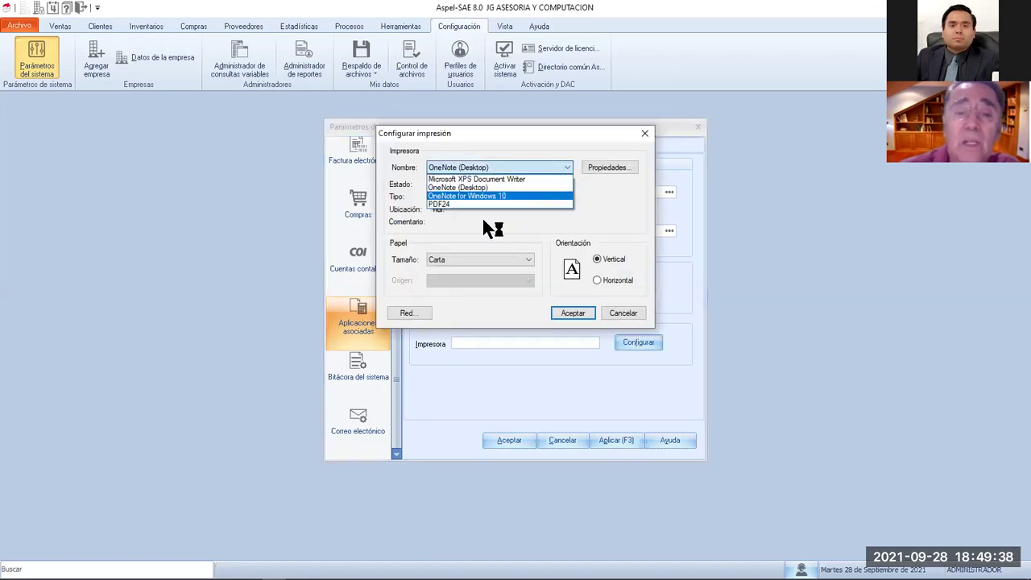
pyautogui.press('Down')
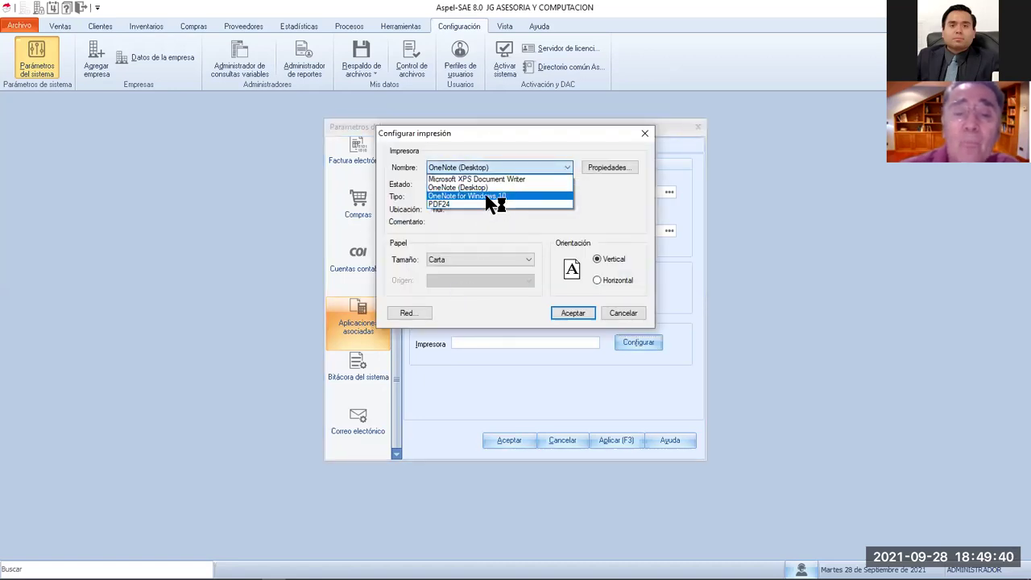
pyautogui.click(490, 188)
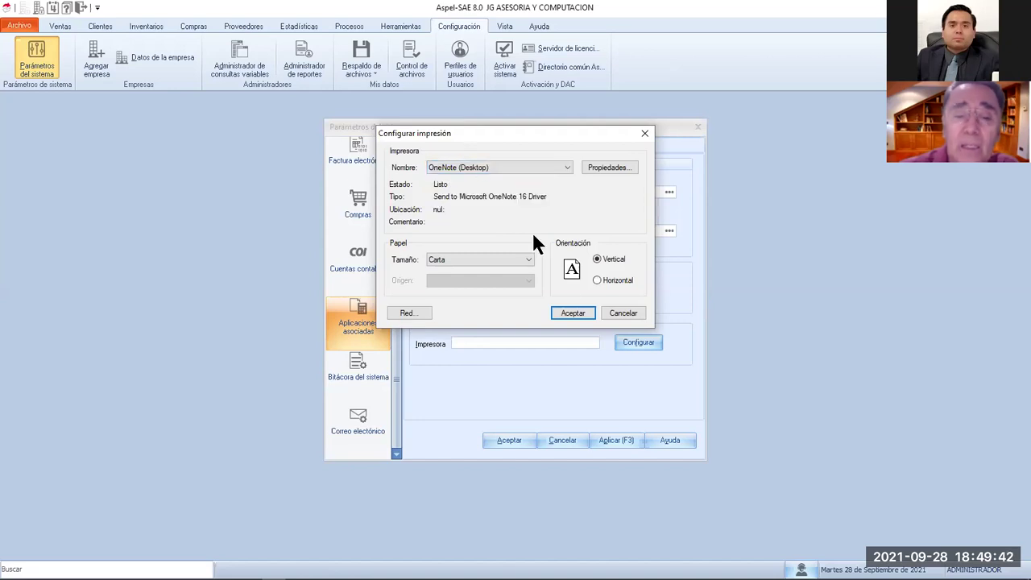
pyautogui.click(572, 312)
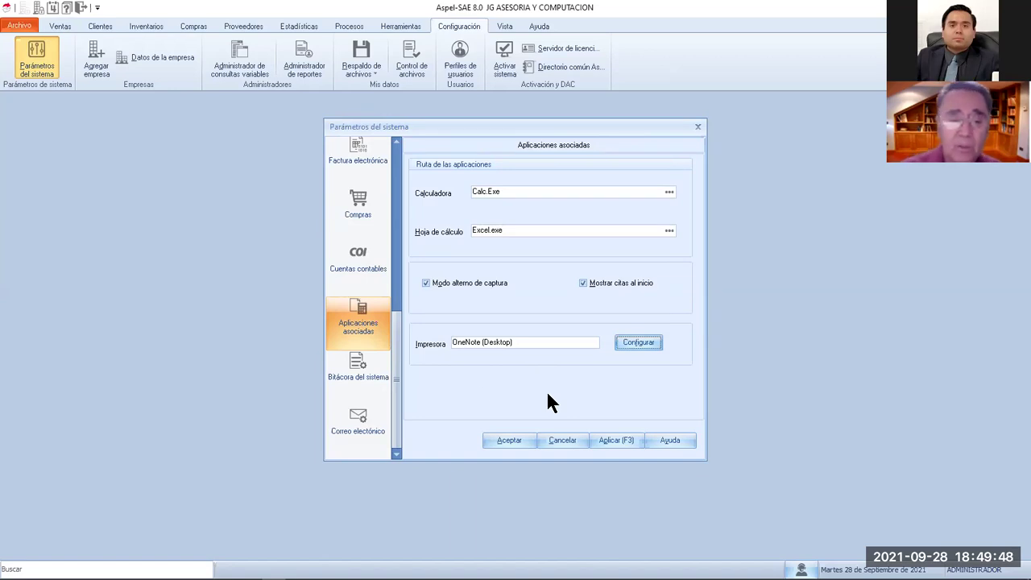
# Step: Review the Bitácora del sistema options and view the Correo electrónico parameters
pyautogui.click(356, 366)
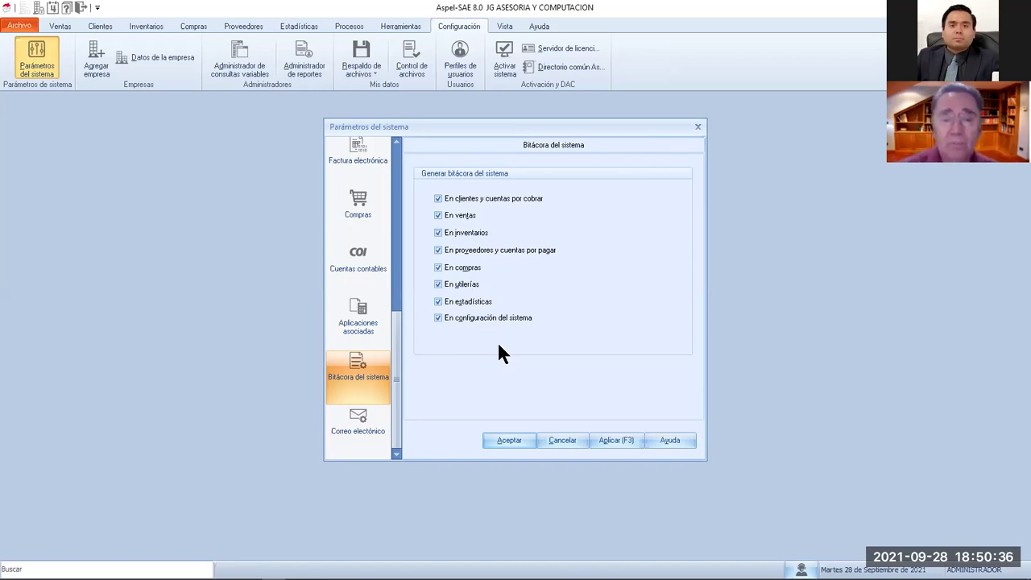
pyautogui.click(363, 413)
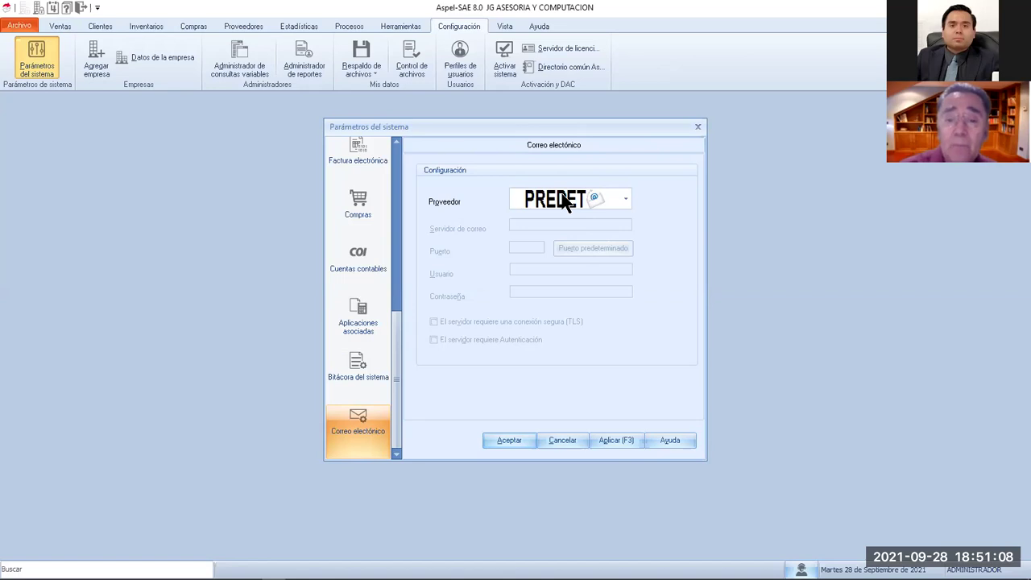
# Step: Try Yahoo as the Correo electrónico provider, restore PREDET, and review the available providers
pyautogui.click(626, 199)
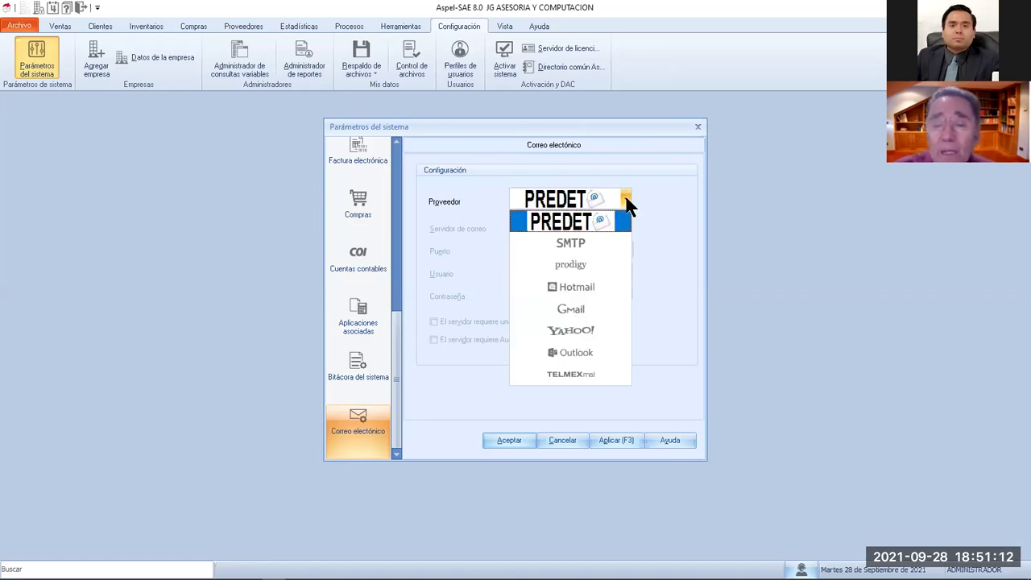
pyautogui.click(579, 328)
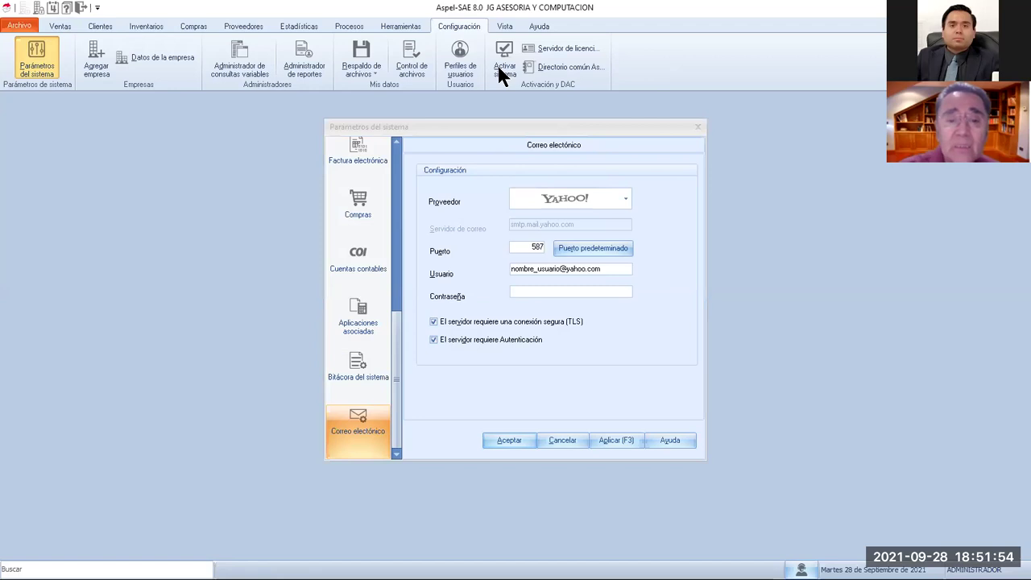
pyautogui.click(868, 383)
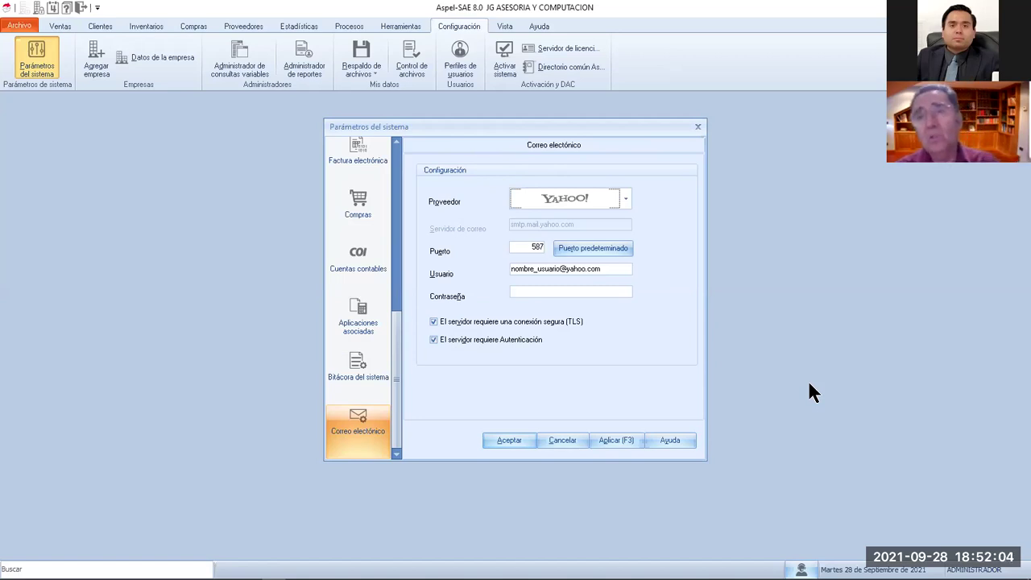
pyautogui.click(626, 198)
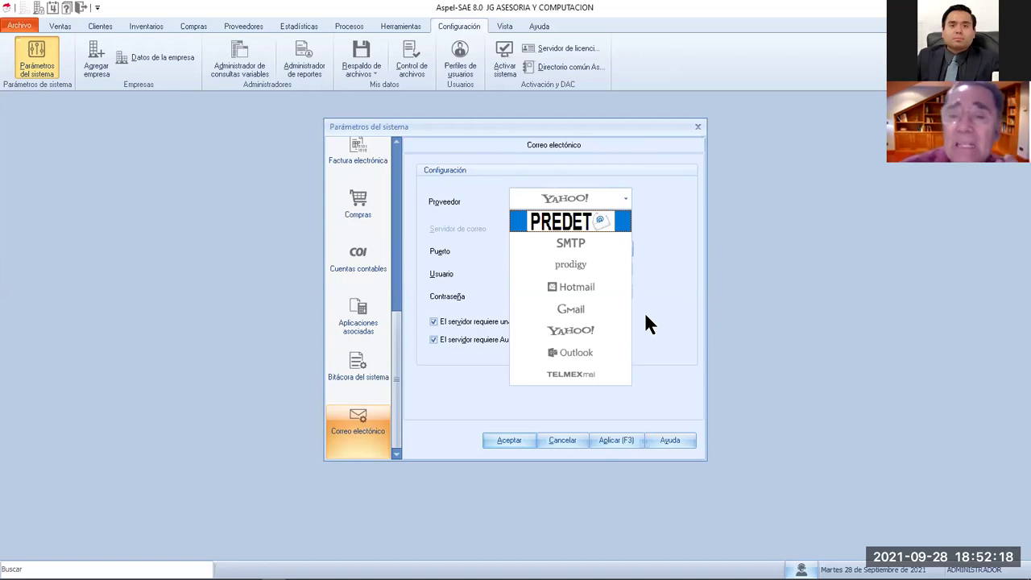
pyautogui.click(580, 226)
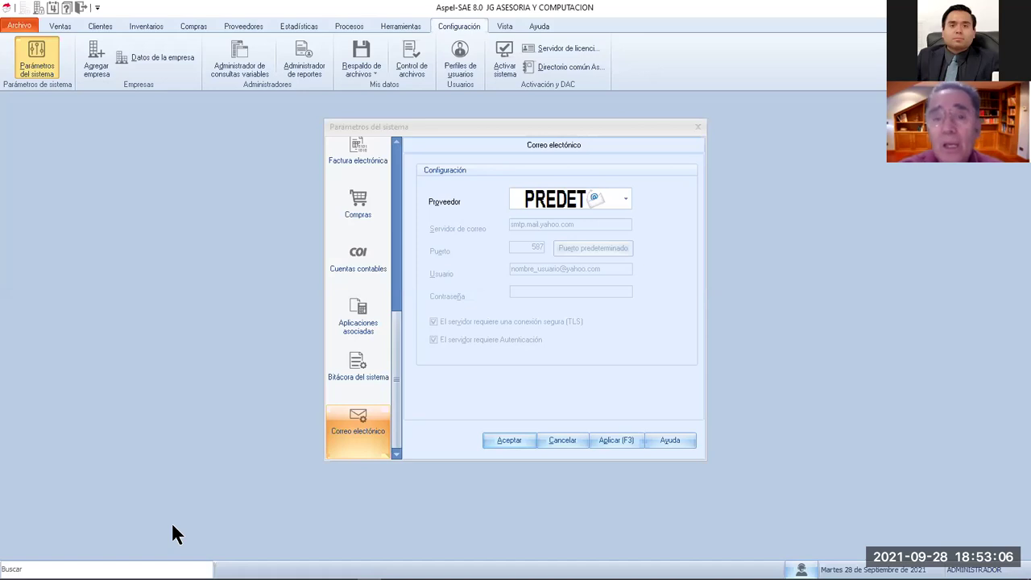
pyautogui.click(421, 418)
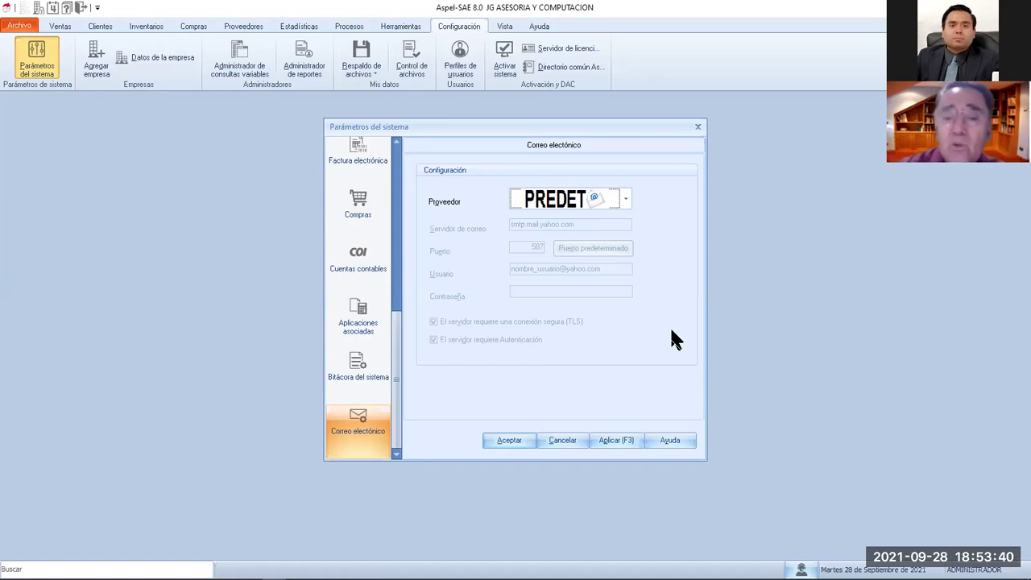
pyautogui.click(622, 196)
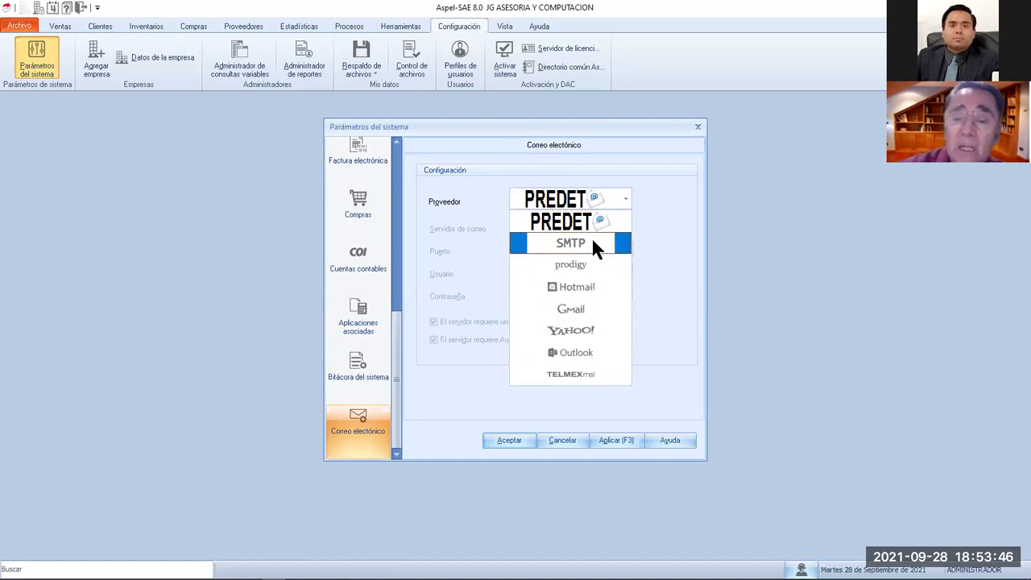
pyautogui.click(583, 203)
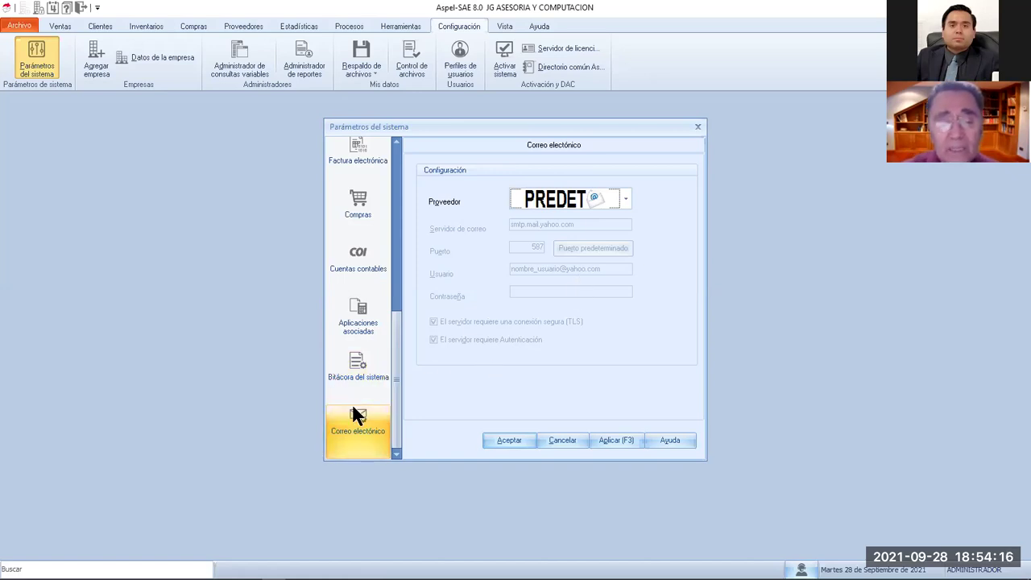
# Step: Try Hotmail as the Correo electrónico provider and cancel the system parameters changes
pyautogui.click(625, 199)
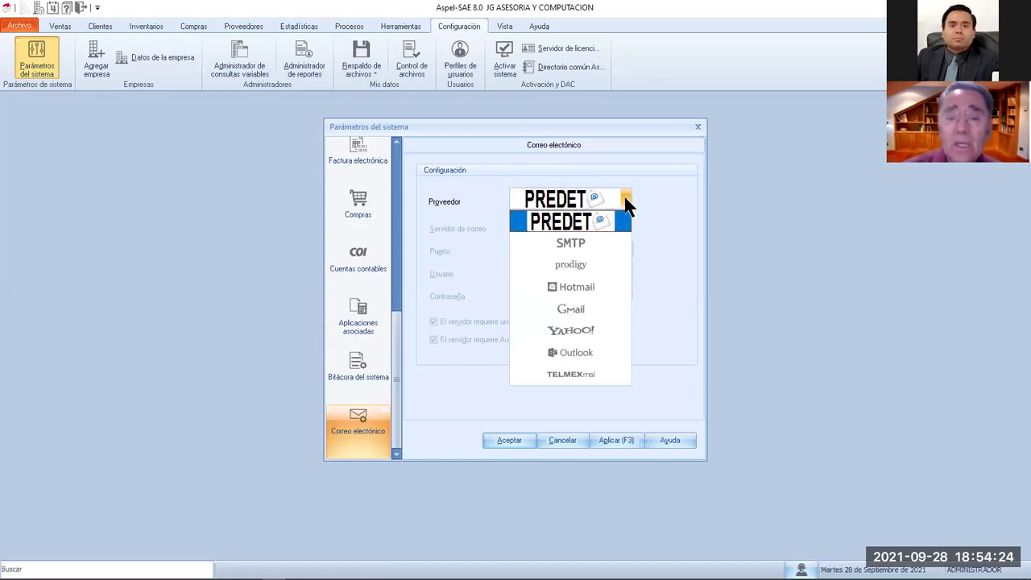
pyautogui.click(595, 286)
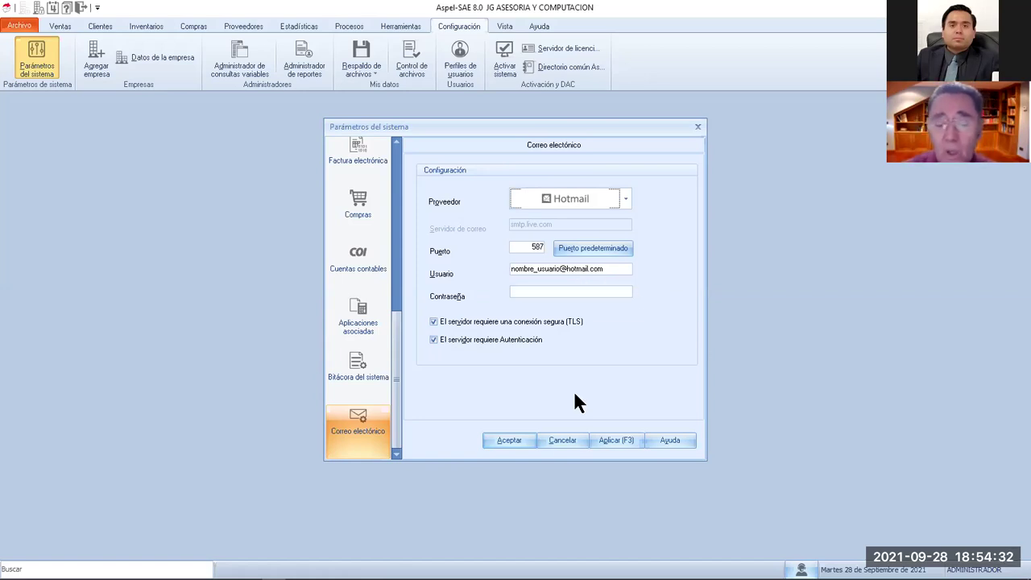
pyautogui.click(561, 440)
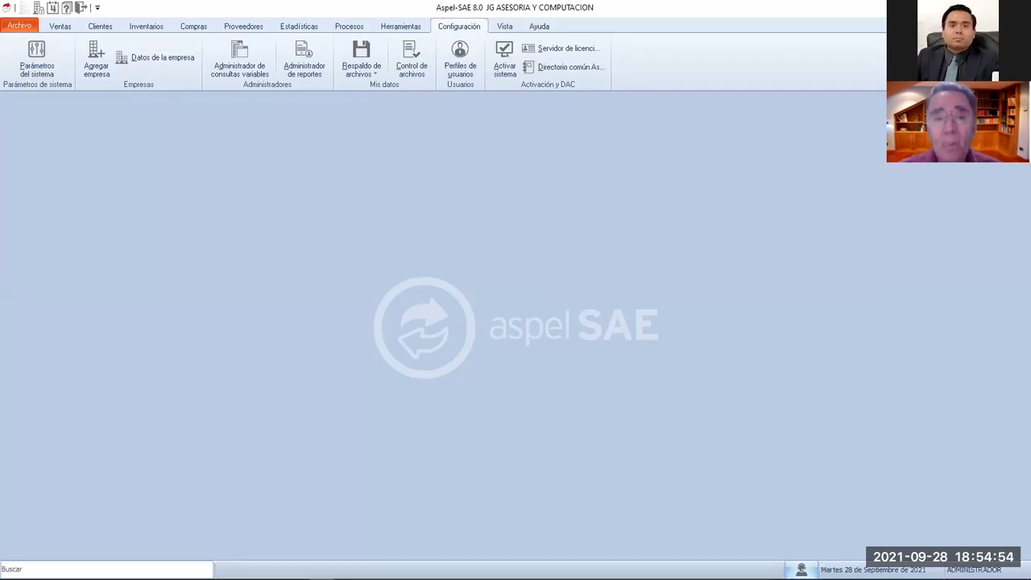
# Step: Switch to the closing slide of the presentation
pyautogui.hotkey('alt', 'Tab')
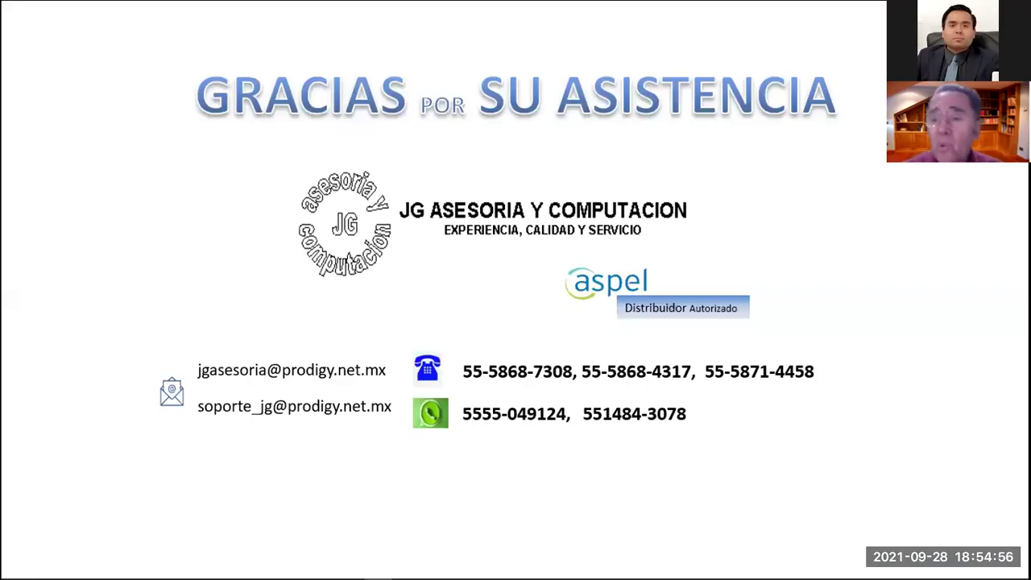